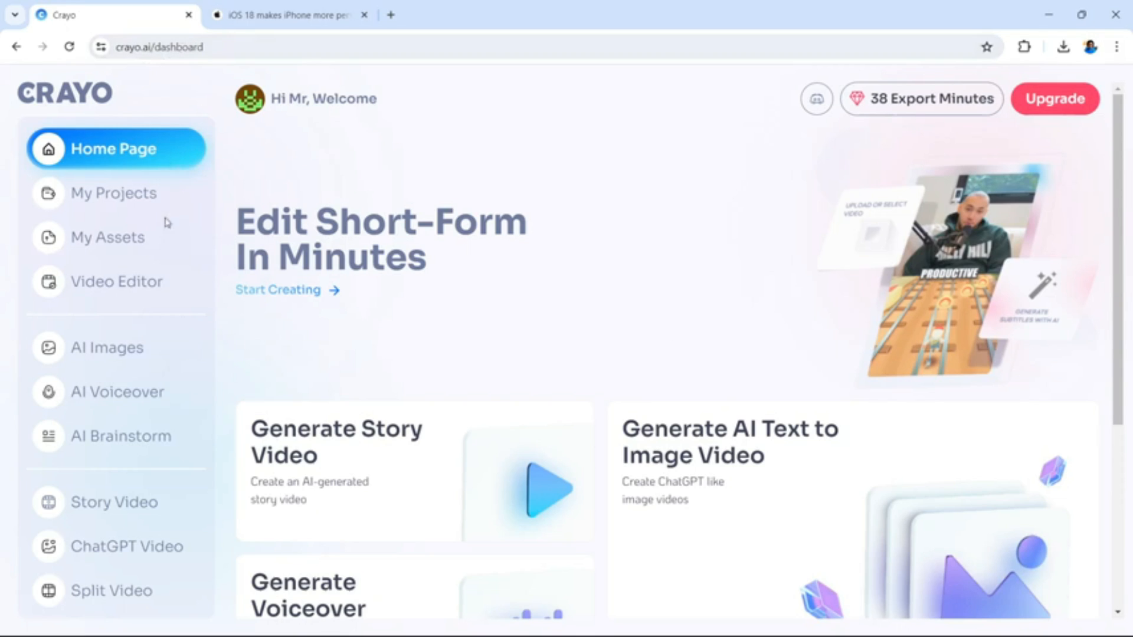
Start a new ChatGPT video, then copy "iOS 18" from the headline of the Apple Newsroom article
click(158, 549)
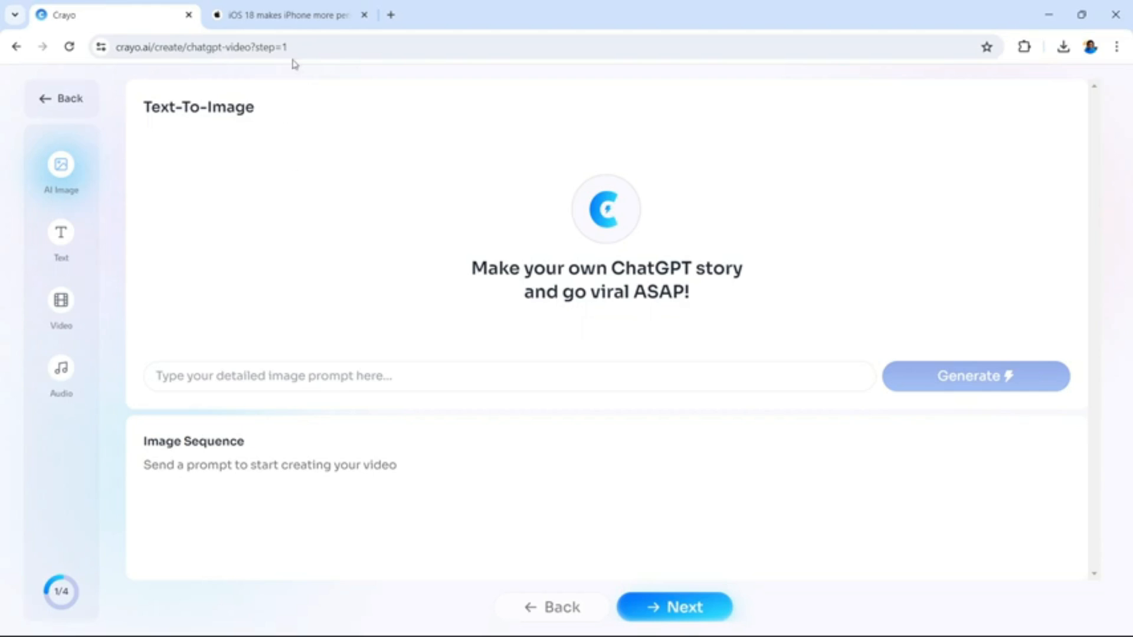
click(303, 19)
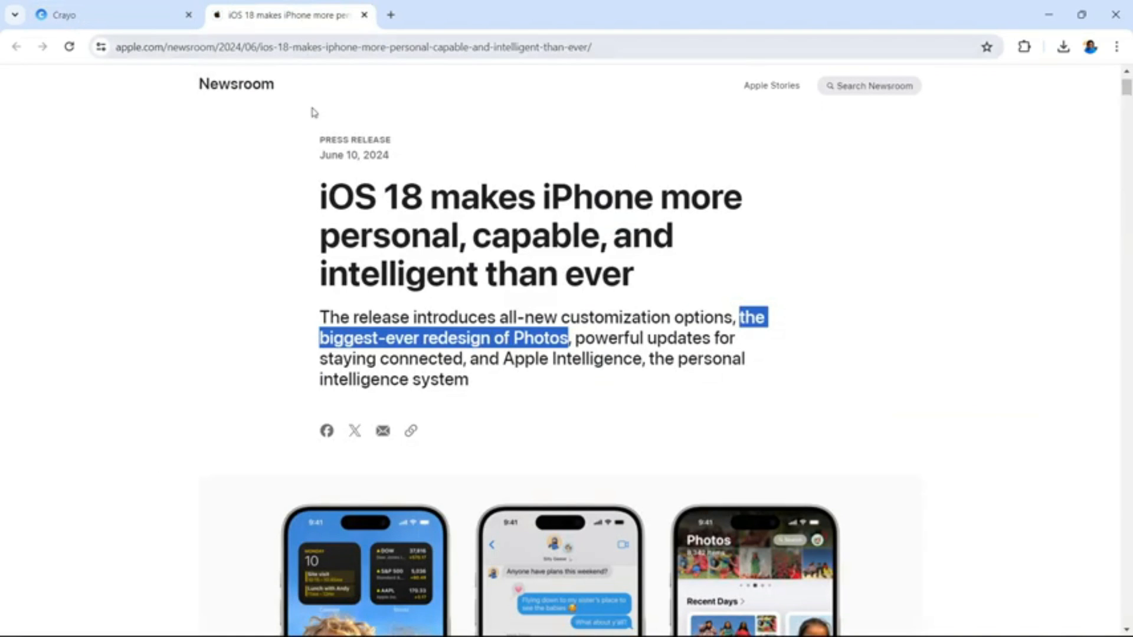
click(295, 255)
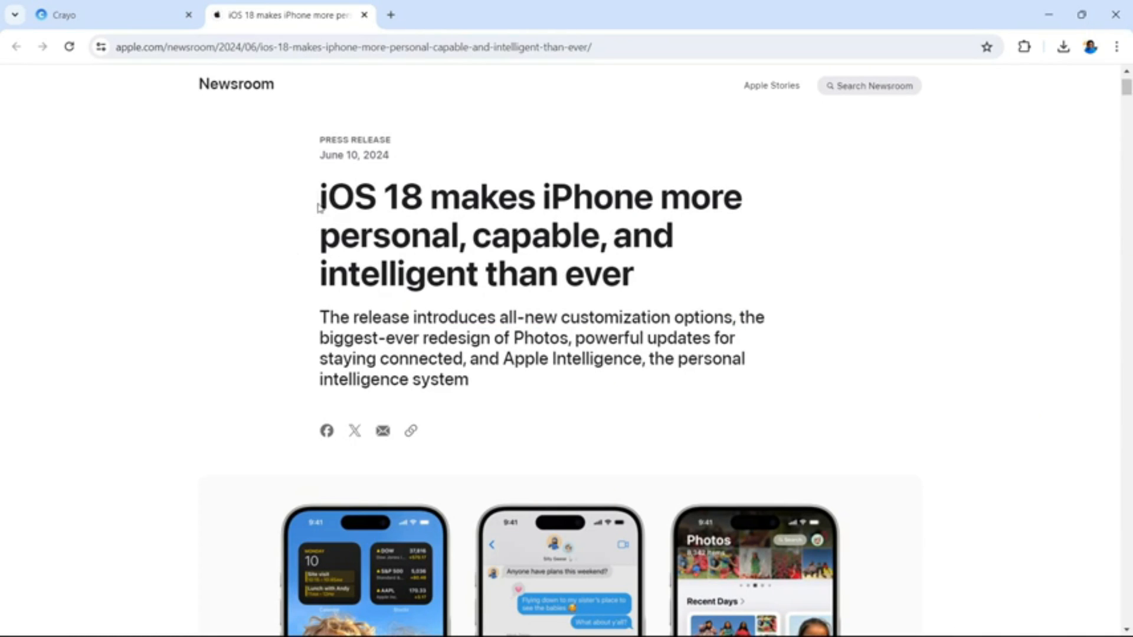
drag(318, 204, 418, 201)
key(ctrl+c)
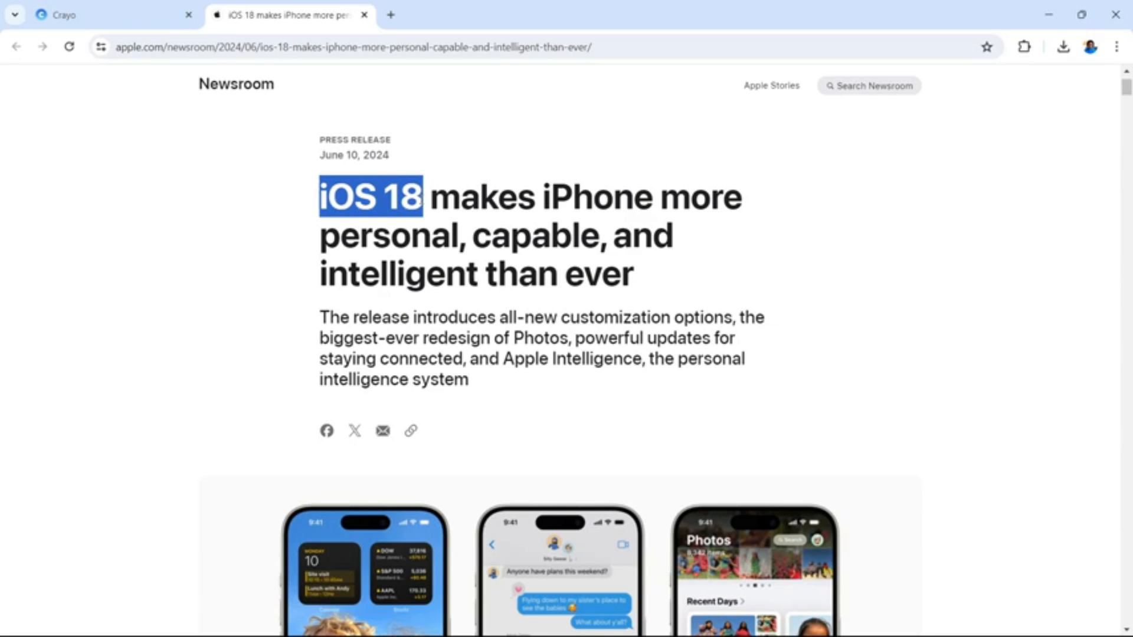
Return to Crayo and generate the first image from the pasted prompt "iOS 18"
click(139, 20)
click(211, 376)
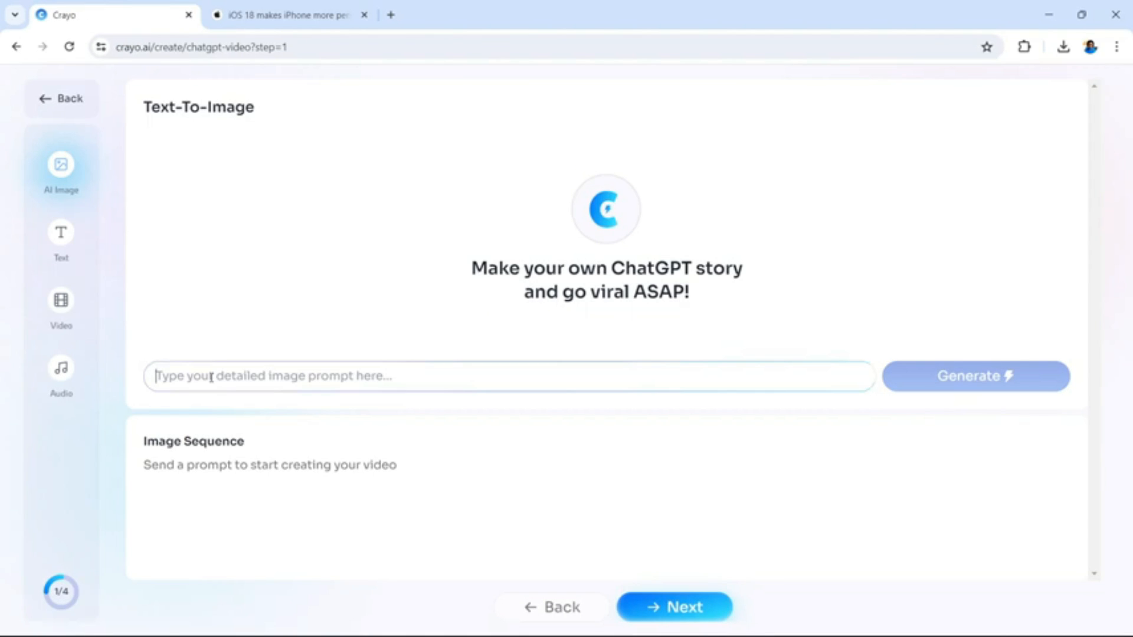
key(ctrl+v)
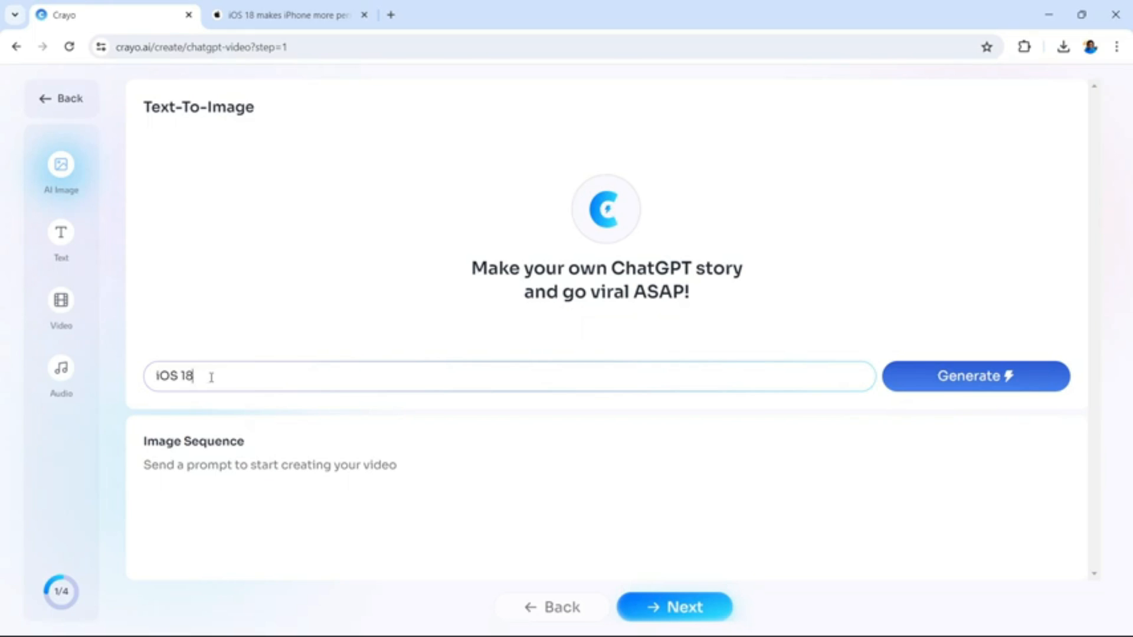
right_click(211, 380)
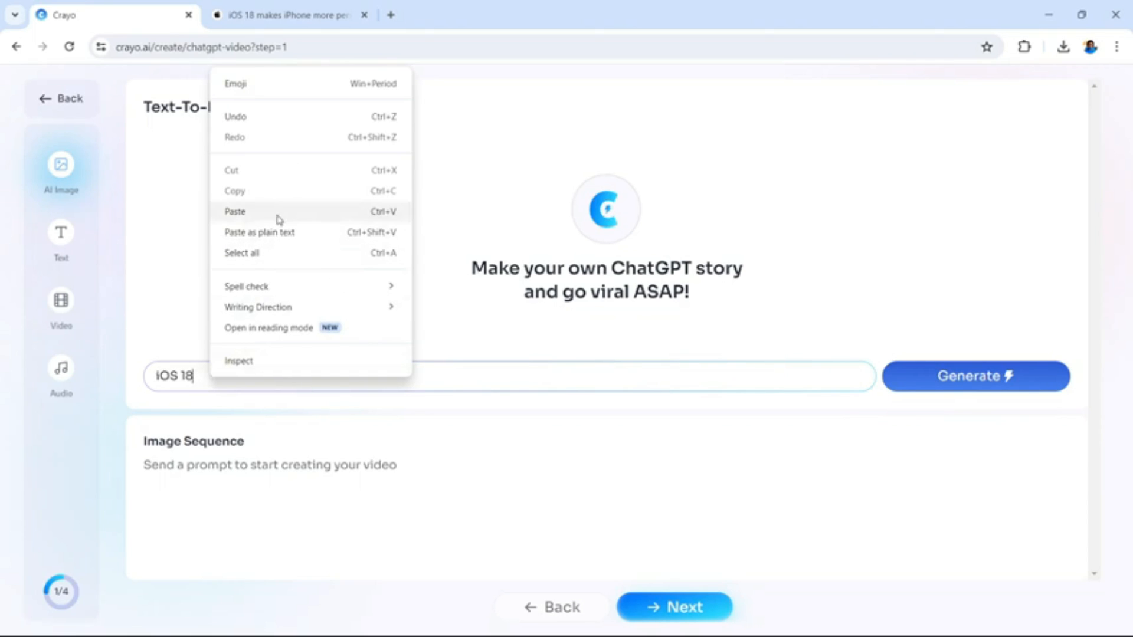
click(503, 417)
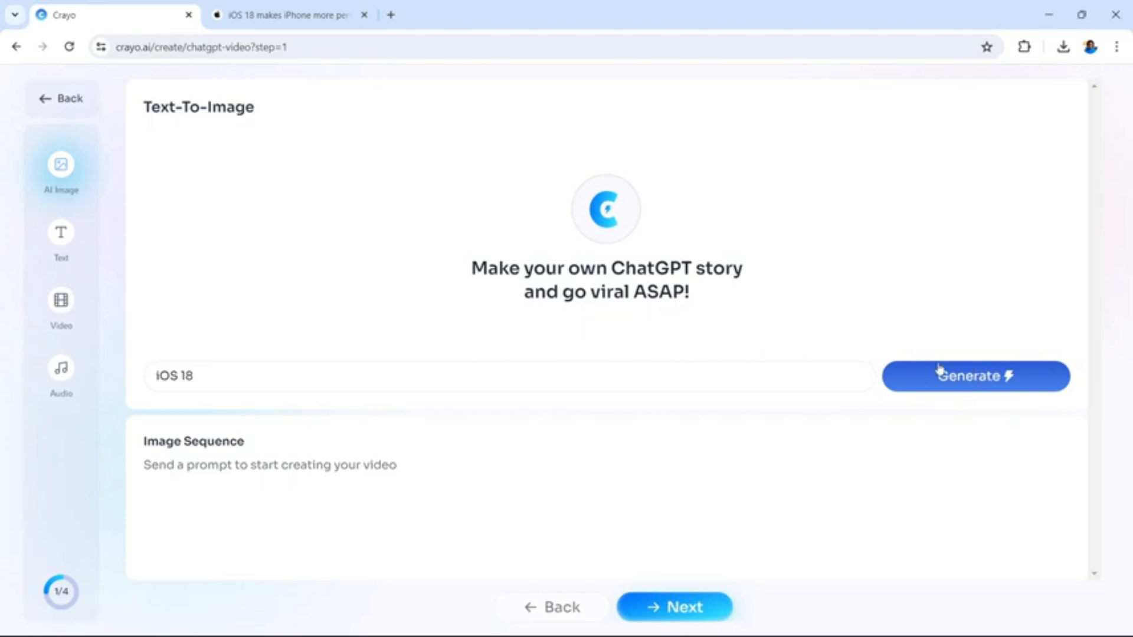
click(984, 382)
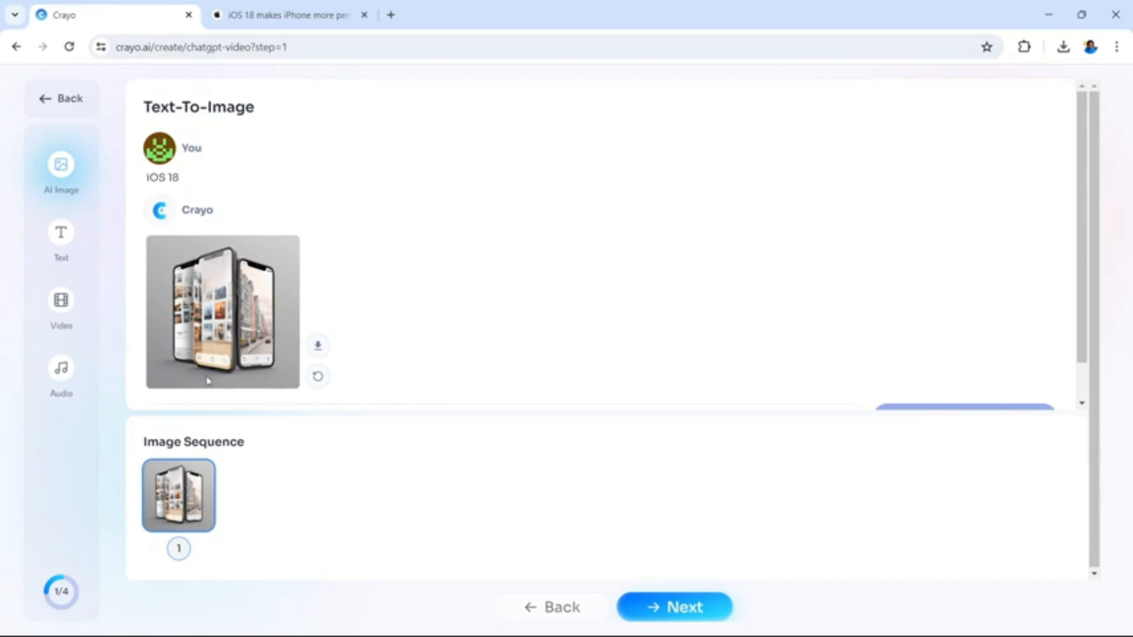
Regenerate the "iOS 18" image four times to get a different picture for the sequence
click(318, 379)
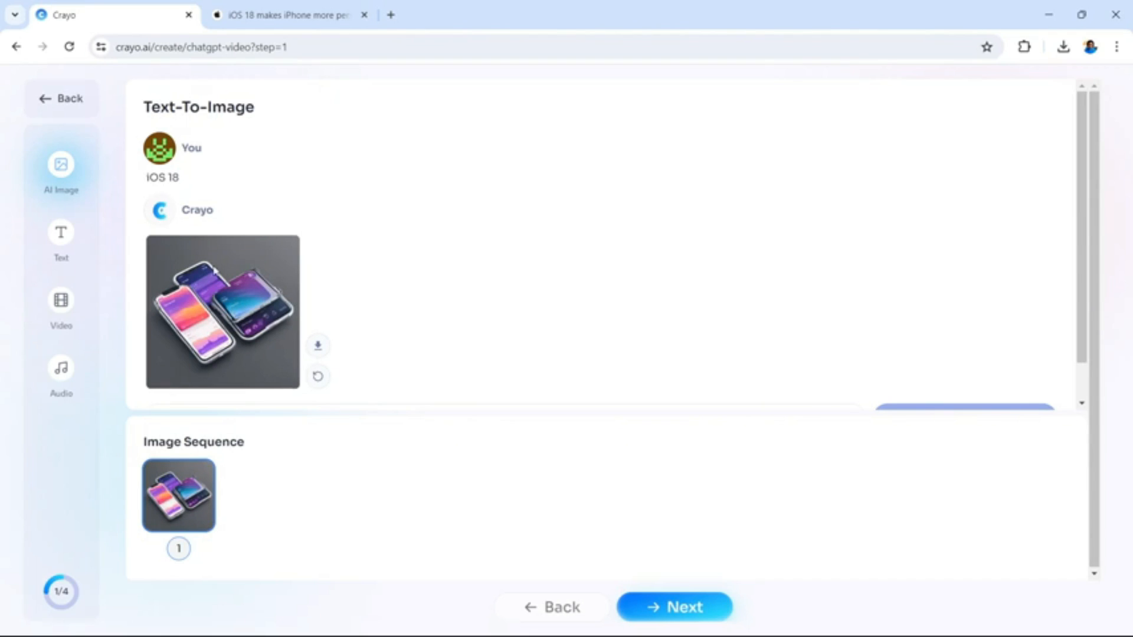
click(320, 377)
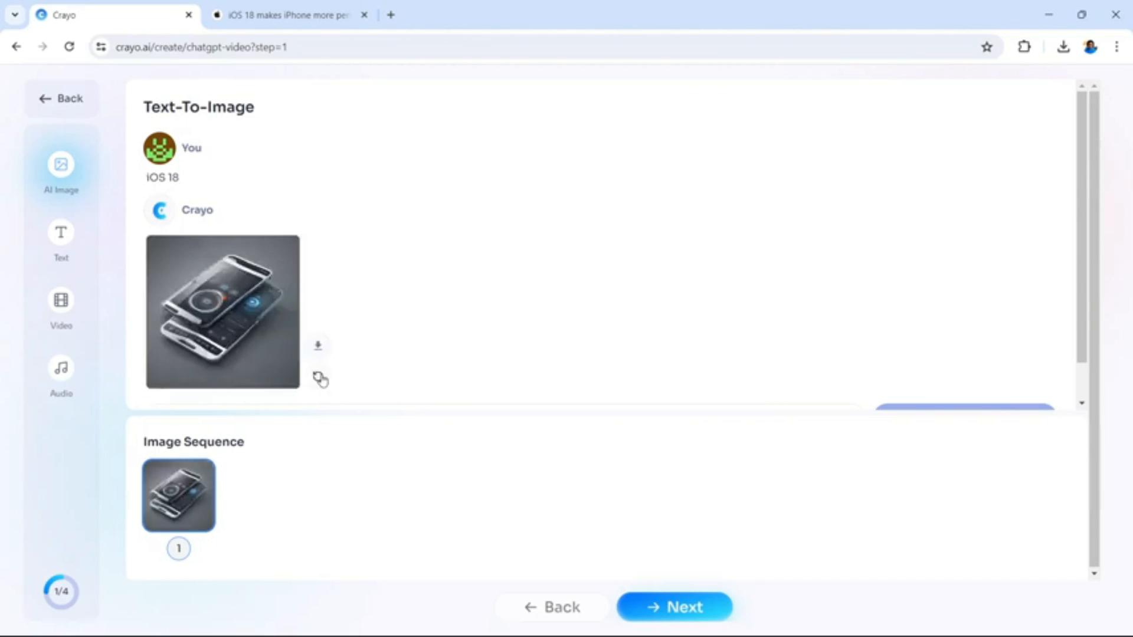
click(319, 378)
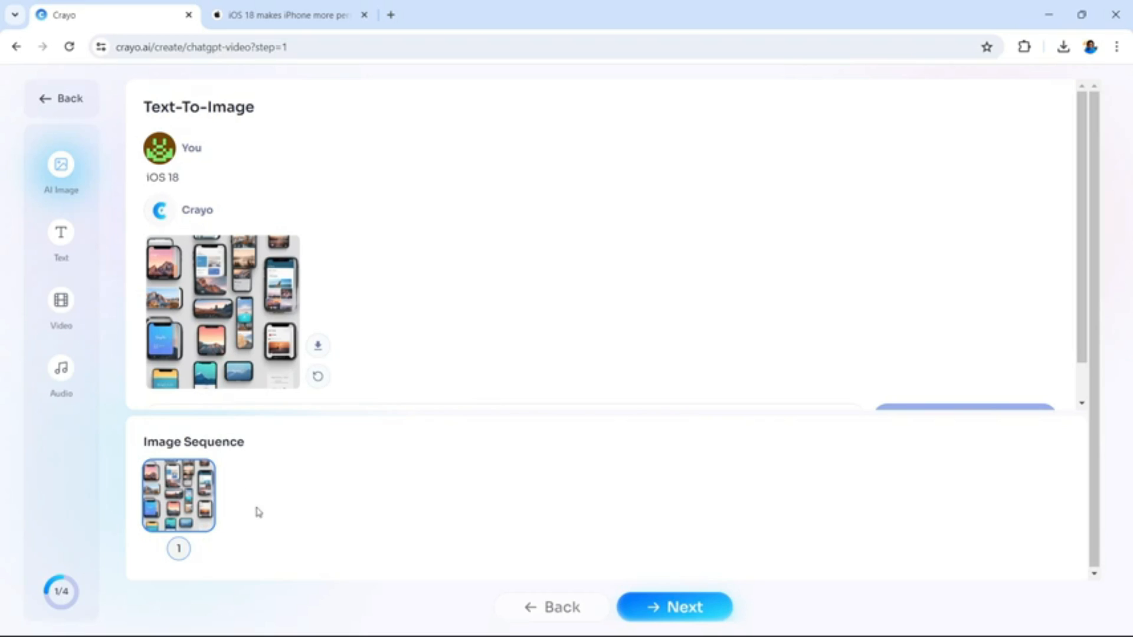
scroll(523, 281, down, 1)
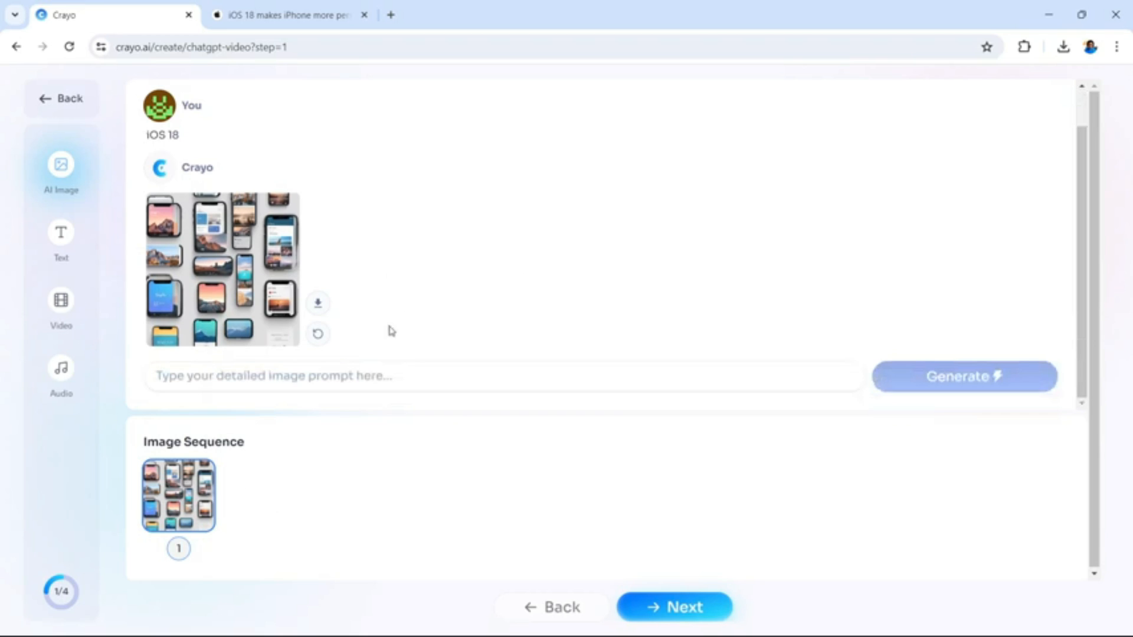
click(318, 334)
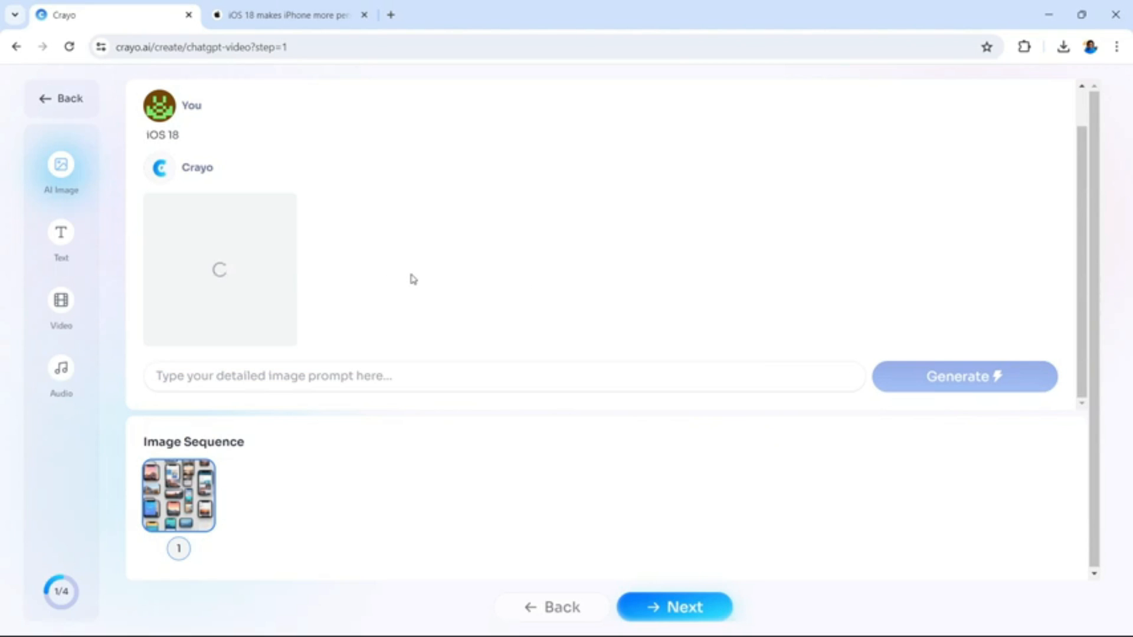
Generate a second image in Crayo from the article headline "iOS 18 makes iPhone more personal, capable, and intelligent than ever"
click(275, 15)
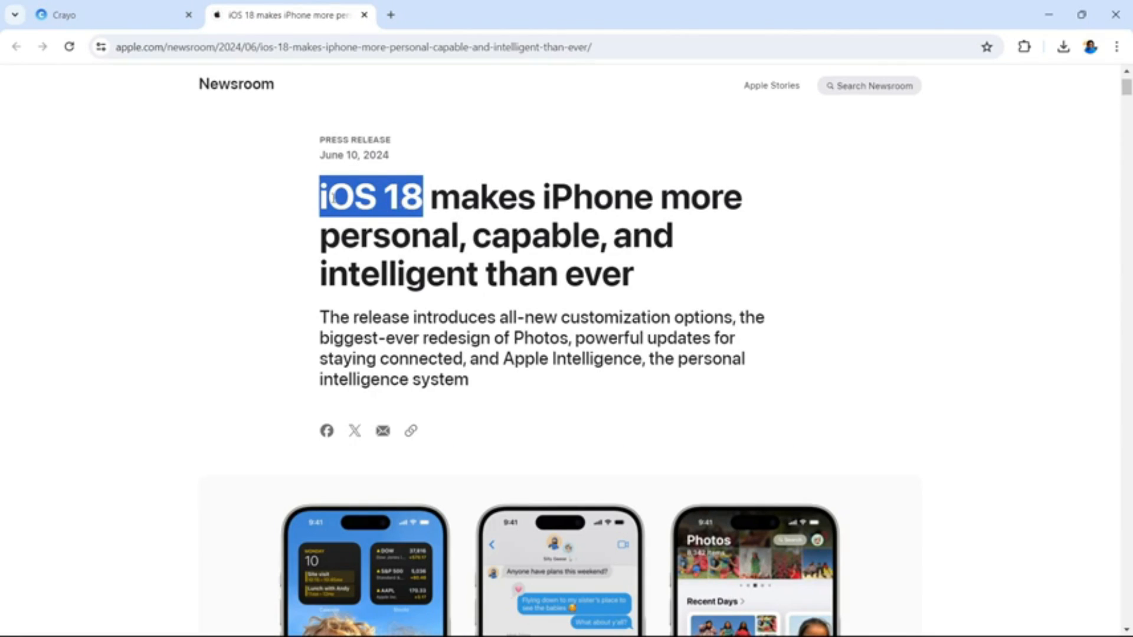
drag(322, 201, 638, 277)
key(ctrl+c)
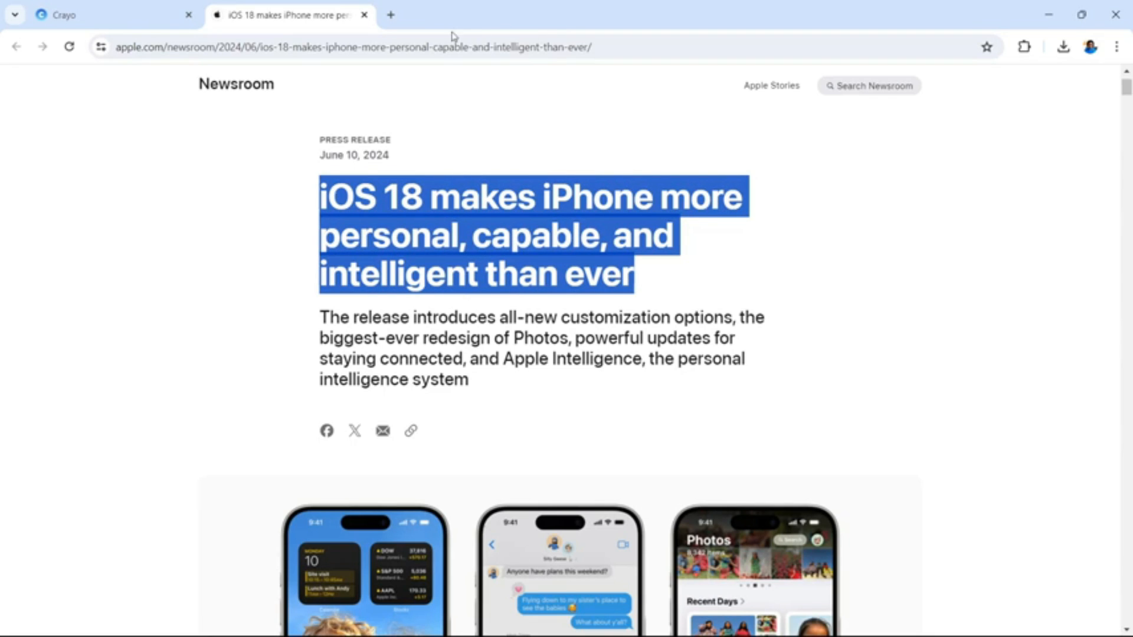
click(162, 15)
click(361, 382)
right_click(361, 382)
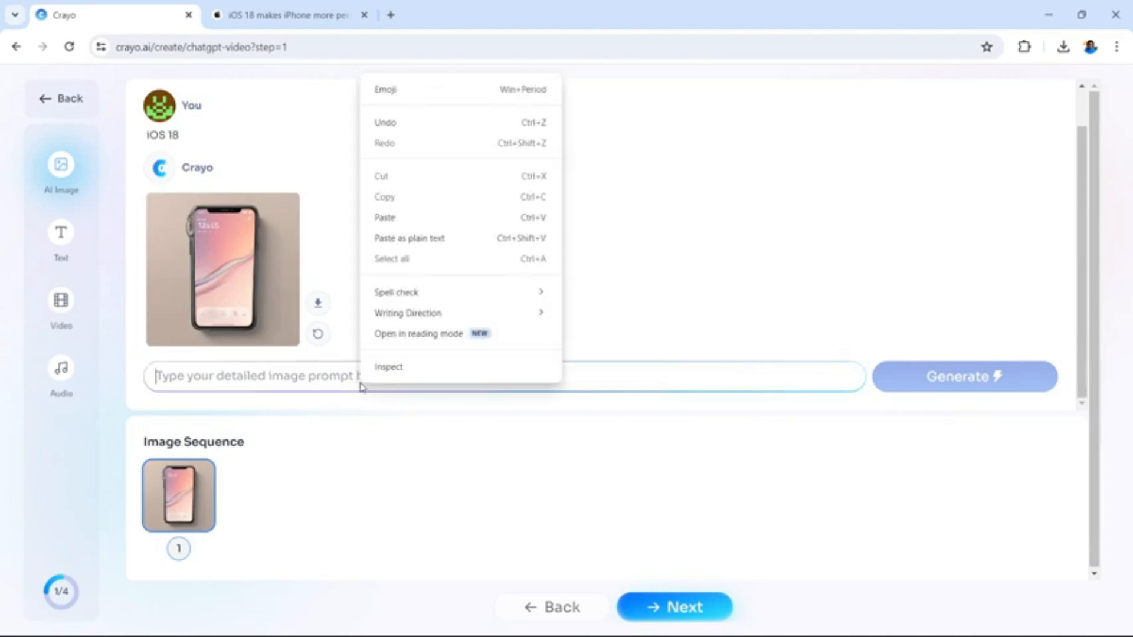
click(393, 219)
click(973, 379)
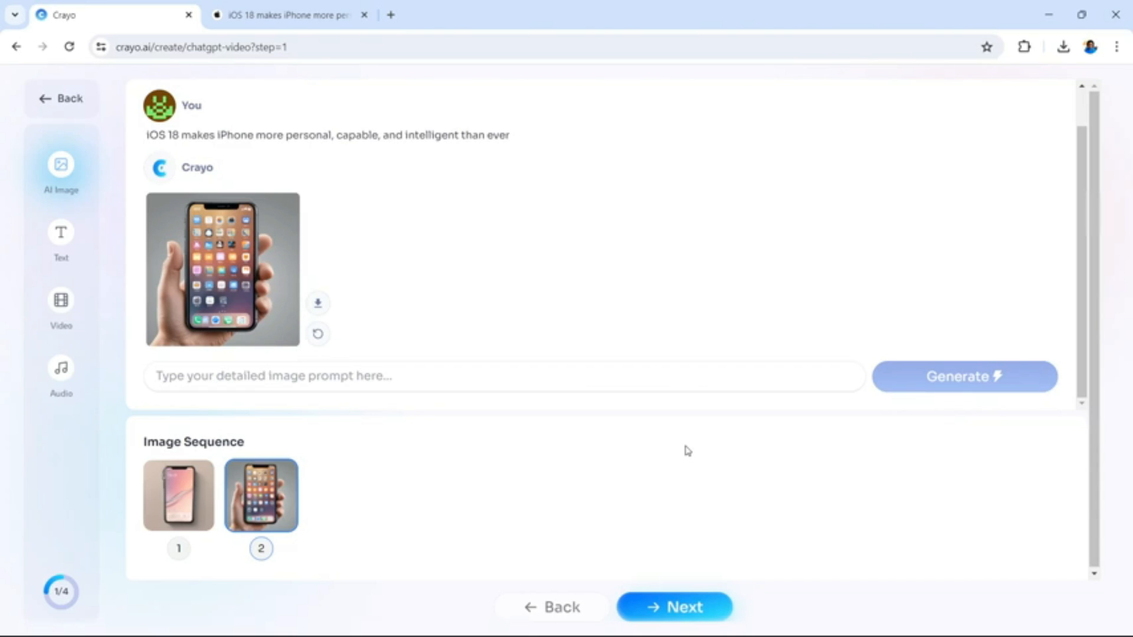
In the Apple article, copy "The release introduces all-new customization options, the biggest-ever redesign of Photos"
click(275, 13)
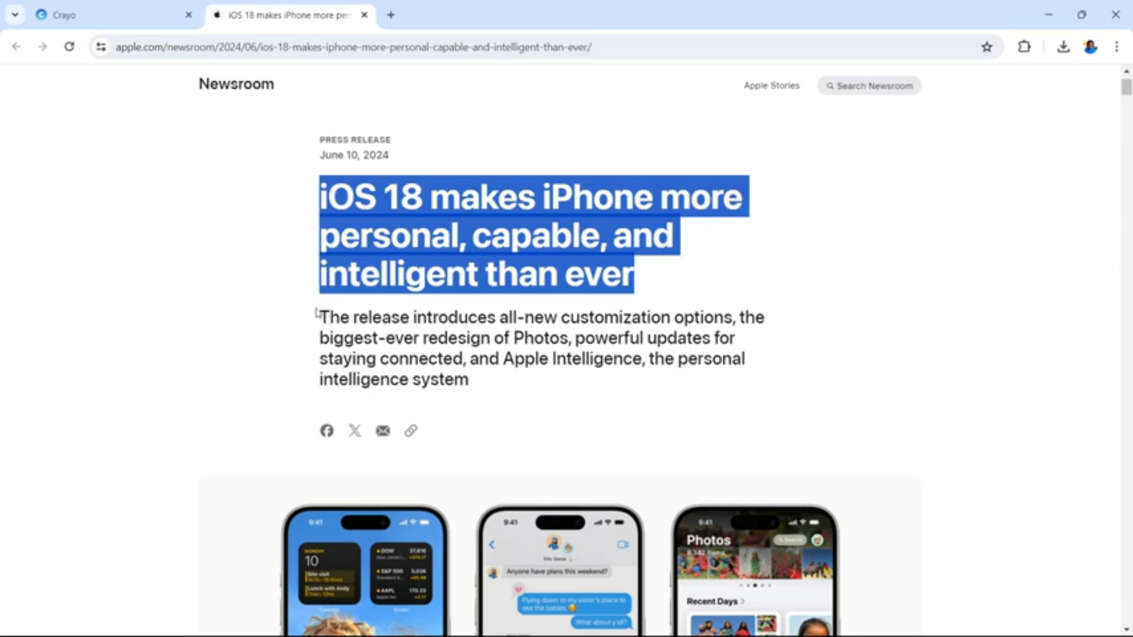
drag(319, 317, 570, 339)
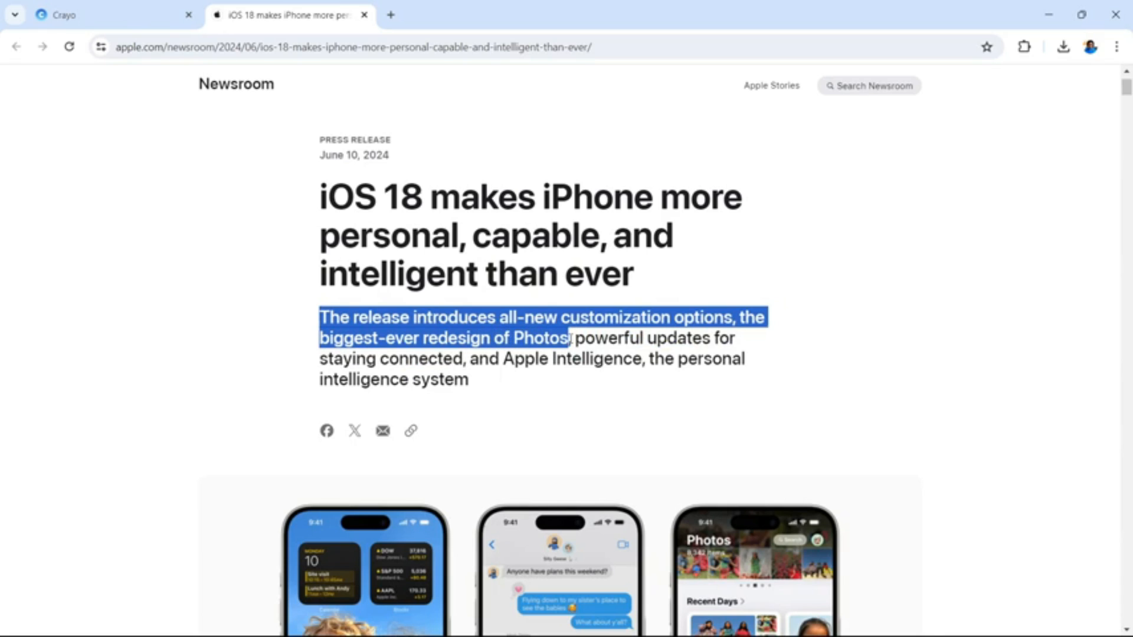
right_click(570, 339)
click(590, 353)
In Crayo, generate a third image from the copied sentence about customization options and Photos, and regenerate it once
click(116, 21)
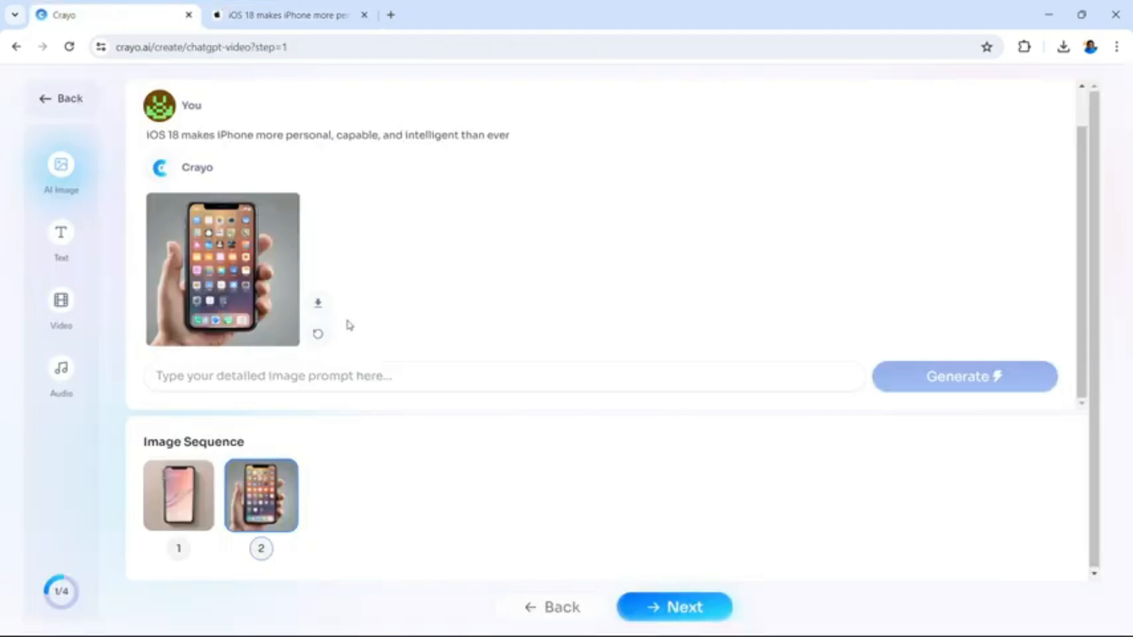
click(343, 381)
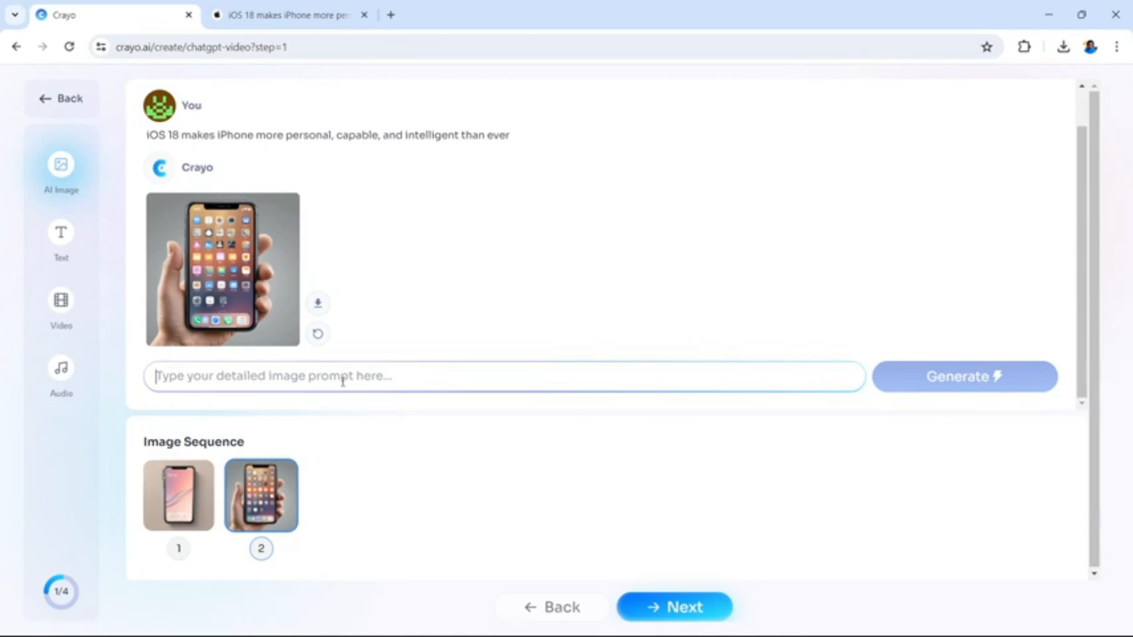
right_click(343, 380)
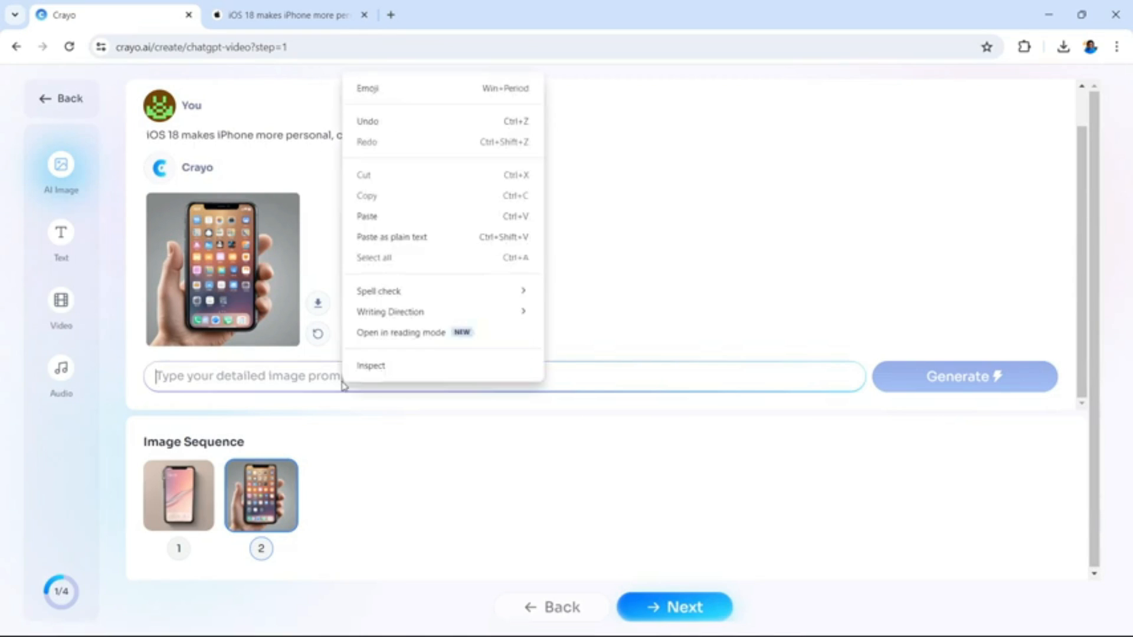
click(382, 220)
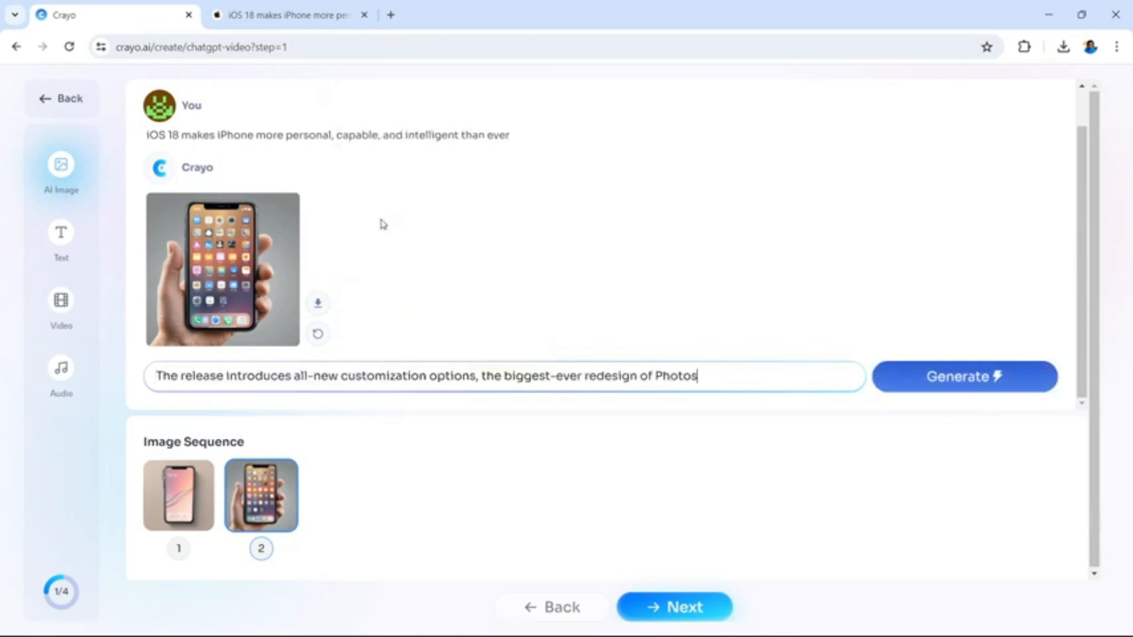
click(919, 381)
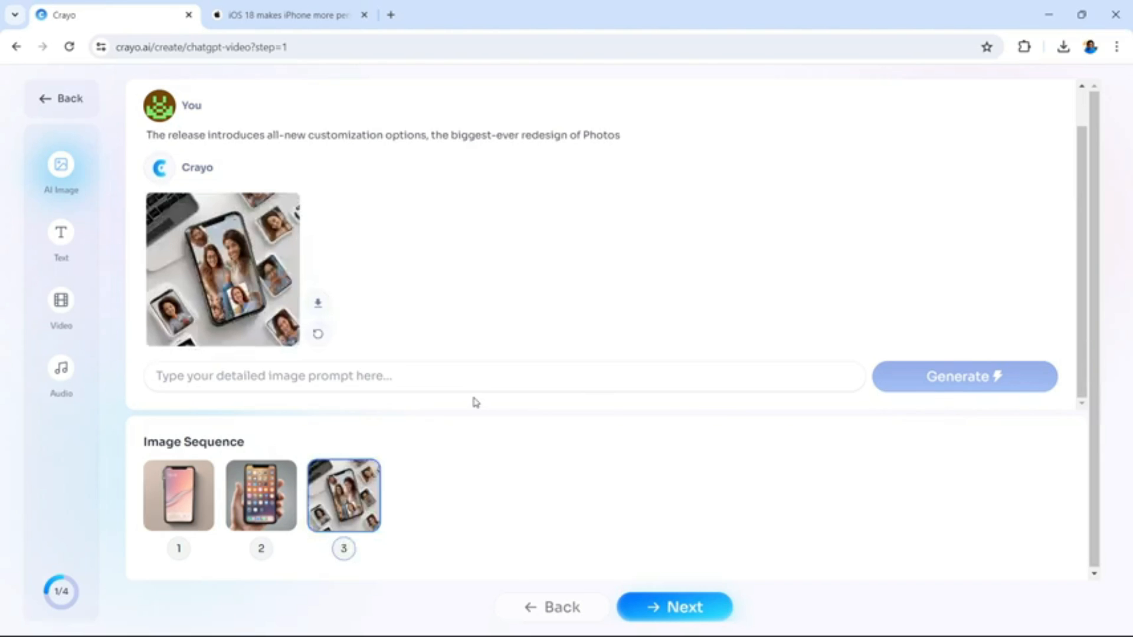
click(317, 333)
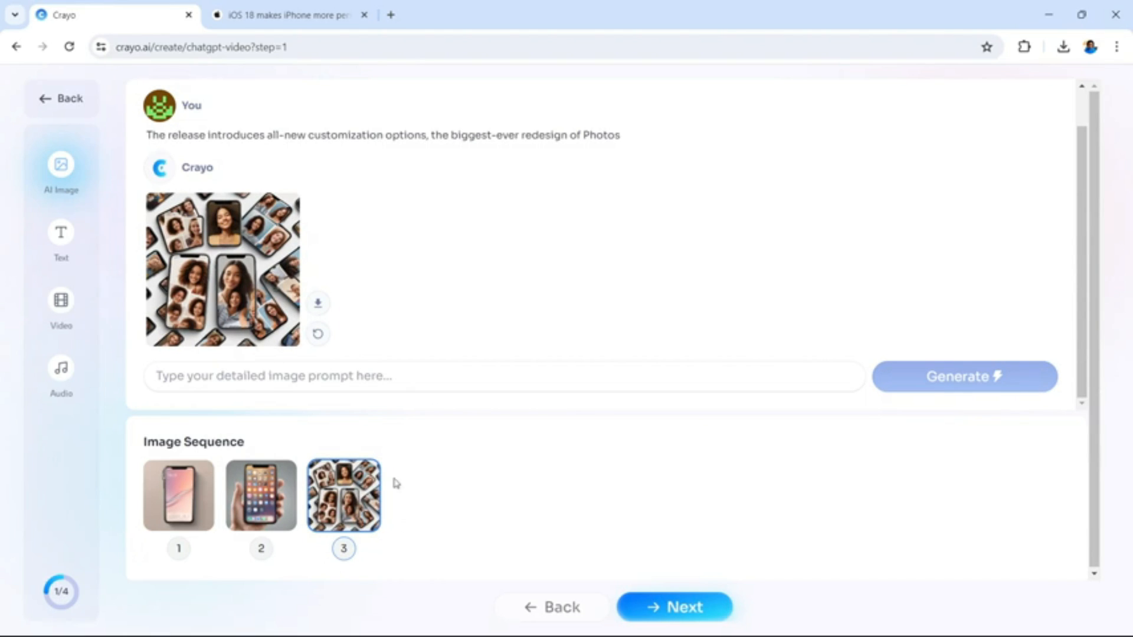
In the Apple article, copy the phrase "powerful updates for staying connected, and Apple Intelligence"
click(280, 27)
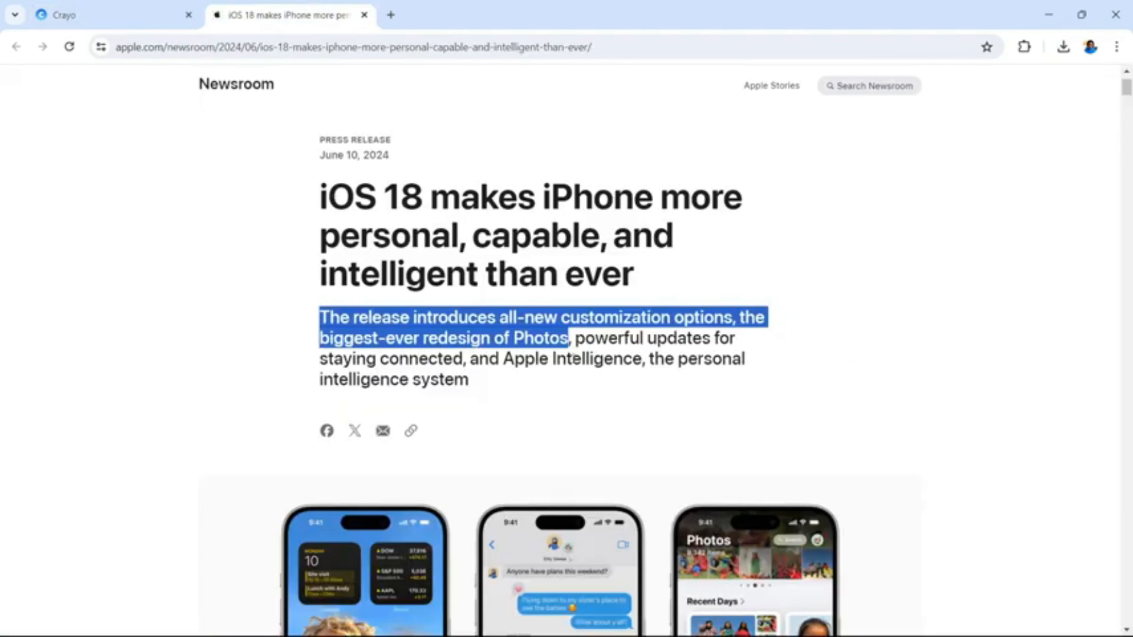
drag(577, 339, 642, 358)
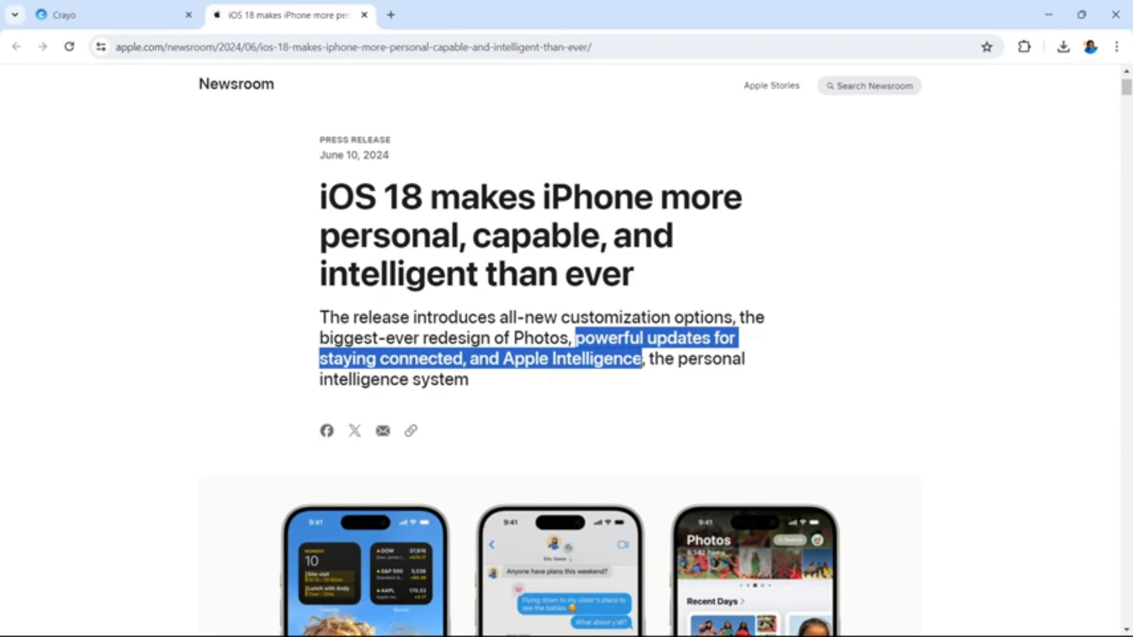
right_click(638, 362)
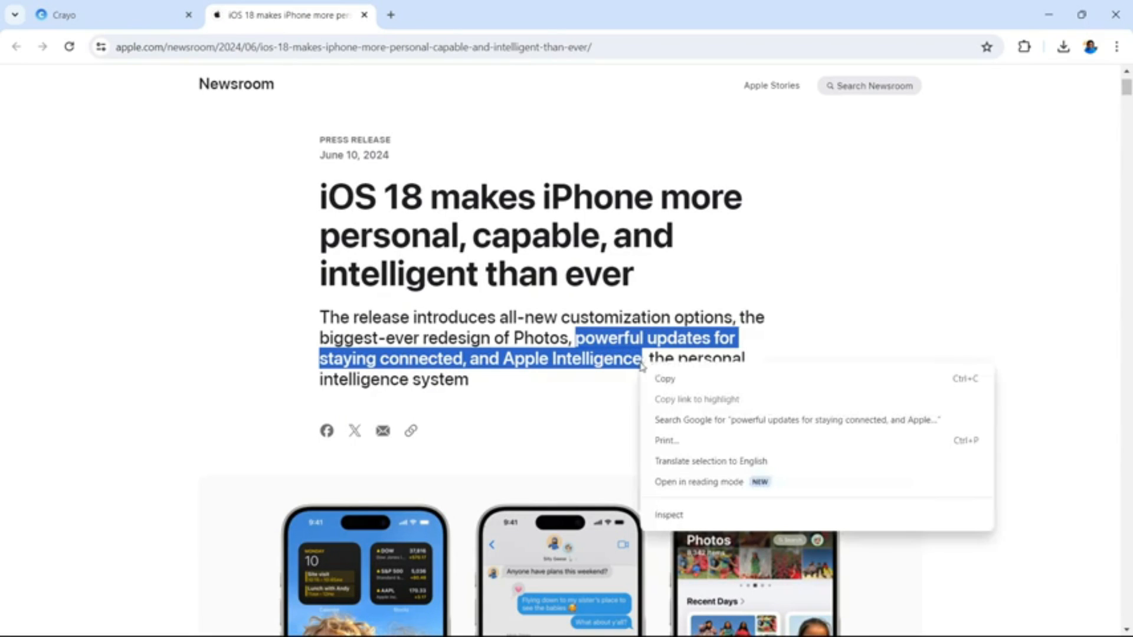
click(665, 381)
In Crayo, generate a fourth image from the prompt "powerful updates for staying connected, and Apple Intelligence"
click(118, 13)
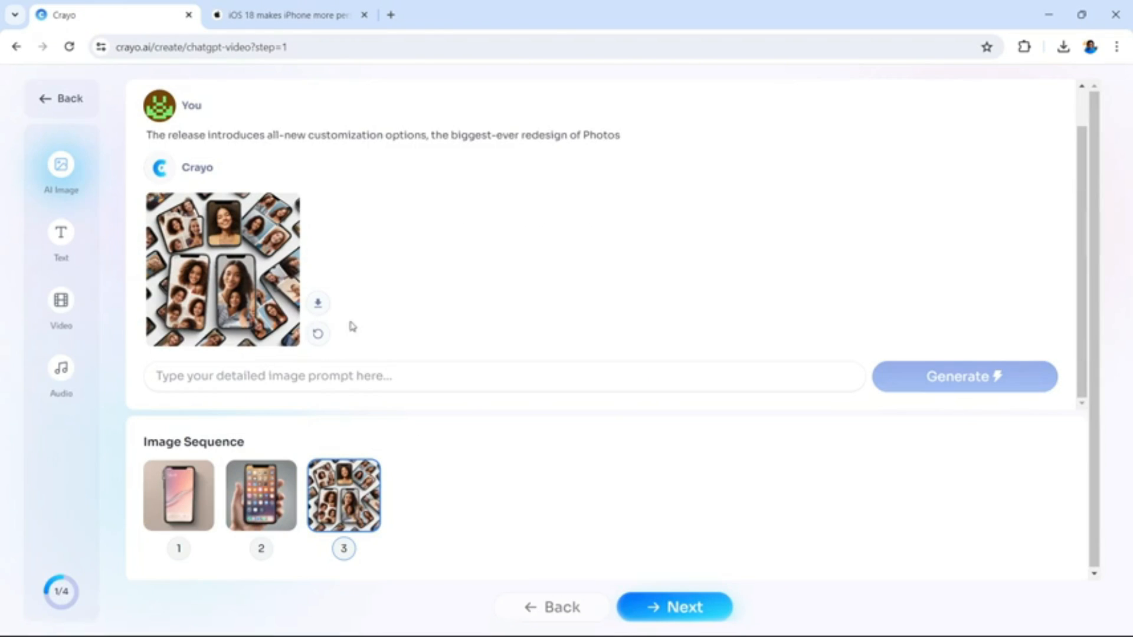
click(307, 375)
right_click(308, 376)
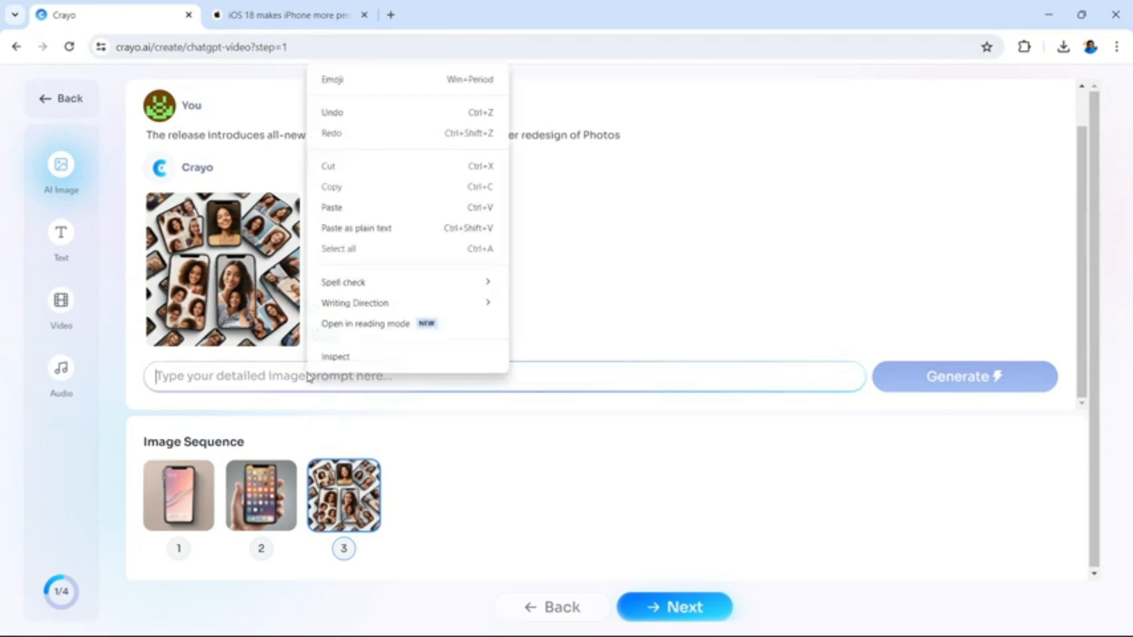
click(277, 377)
right_click(275, 376)
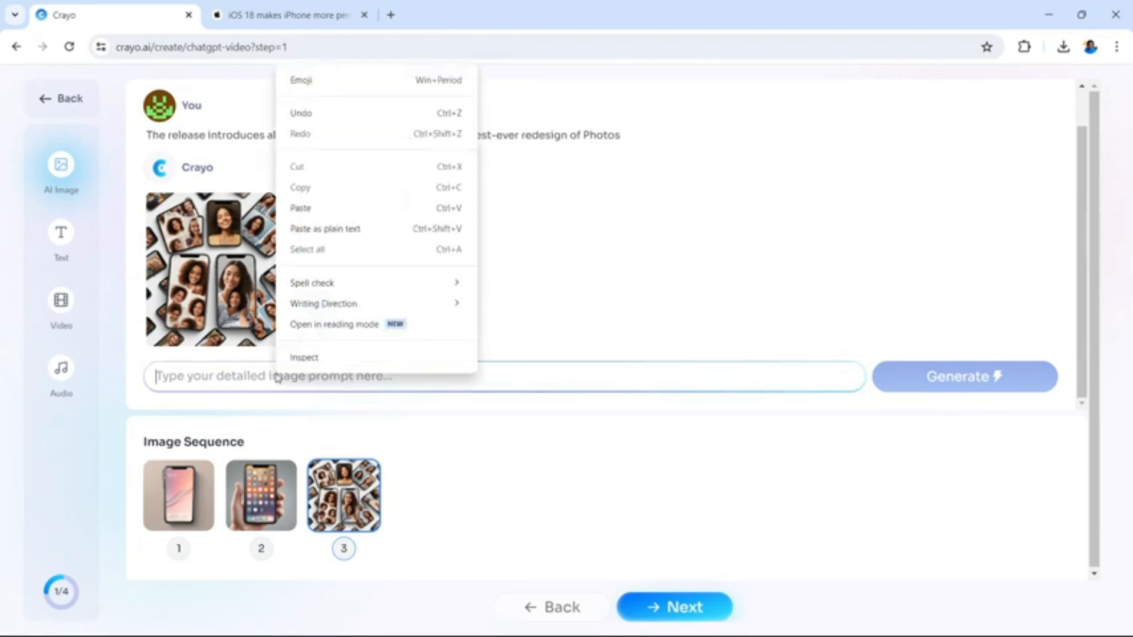
click(306, 210)
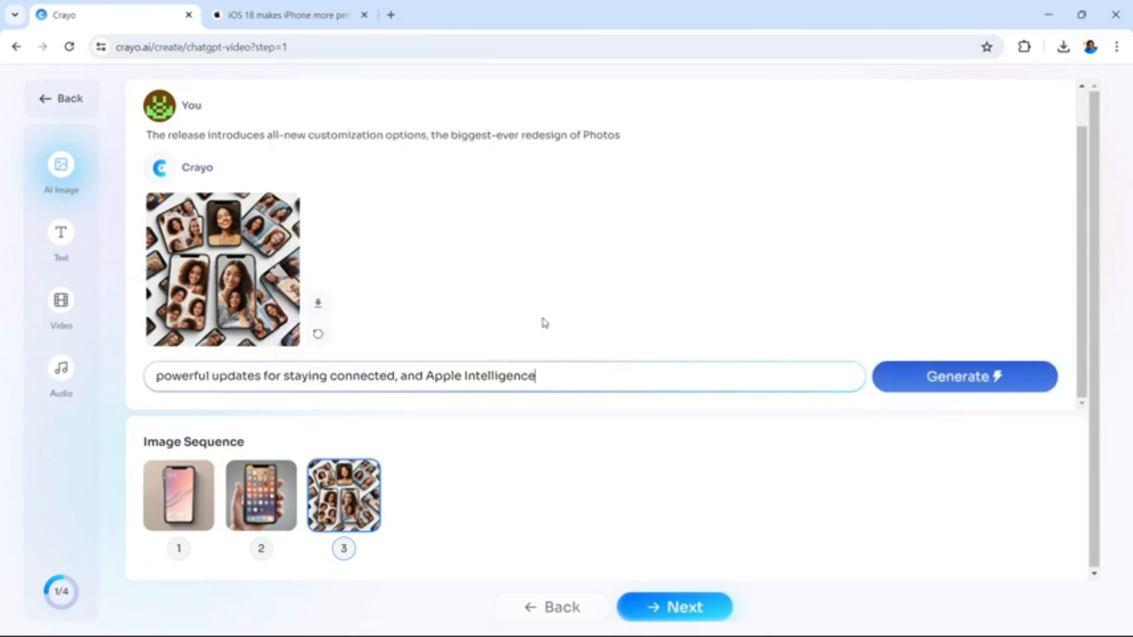
click(959, 388)
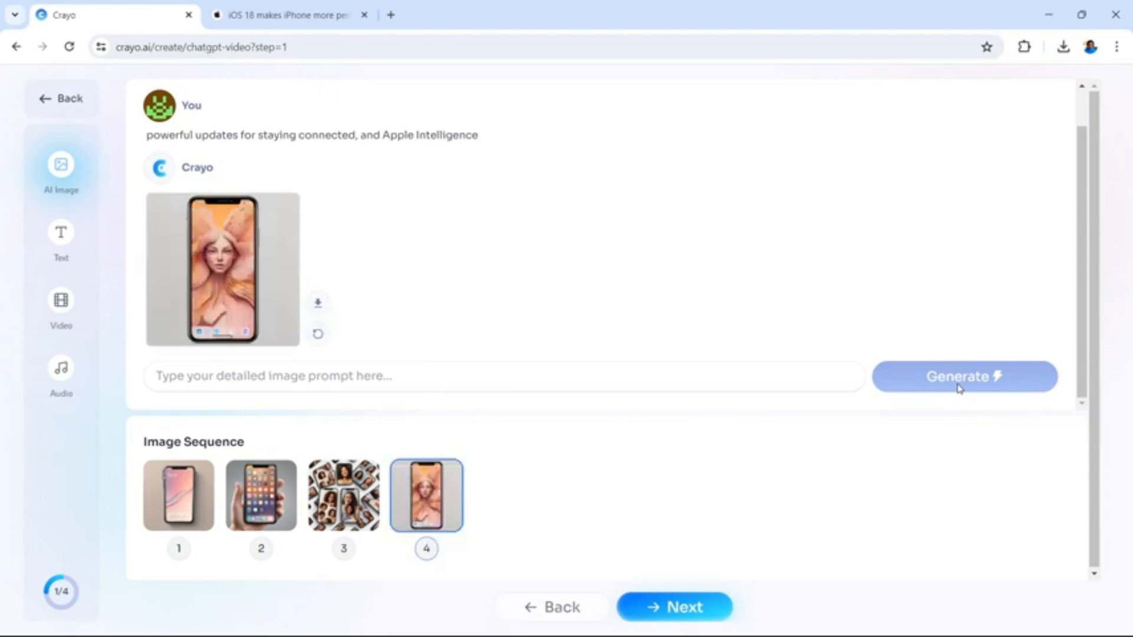
In the Apple article, copy the closing phrase of the subheading, "the personal intelligence system"
click(312, 7)
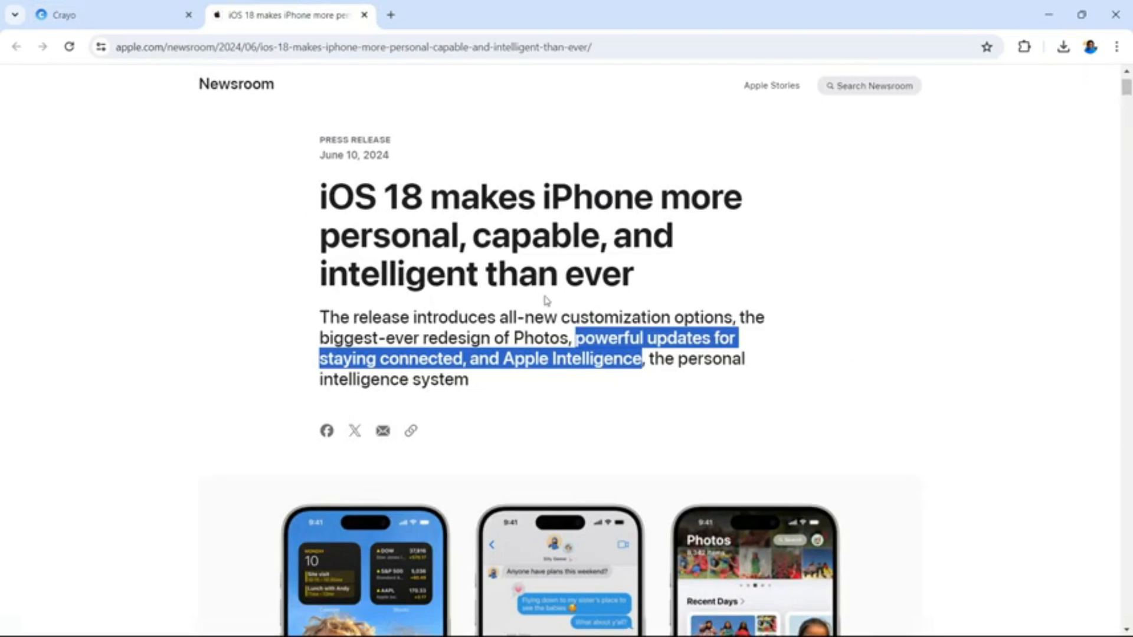
click(653, 358)
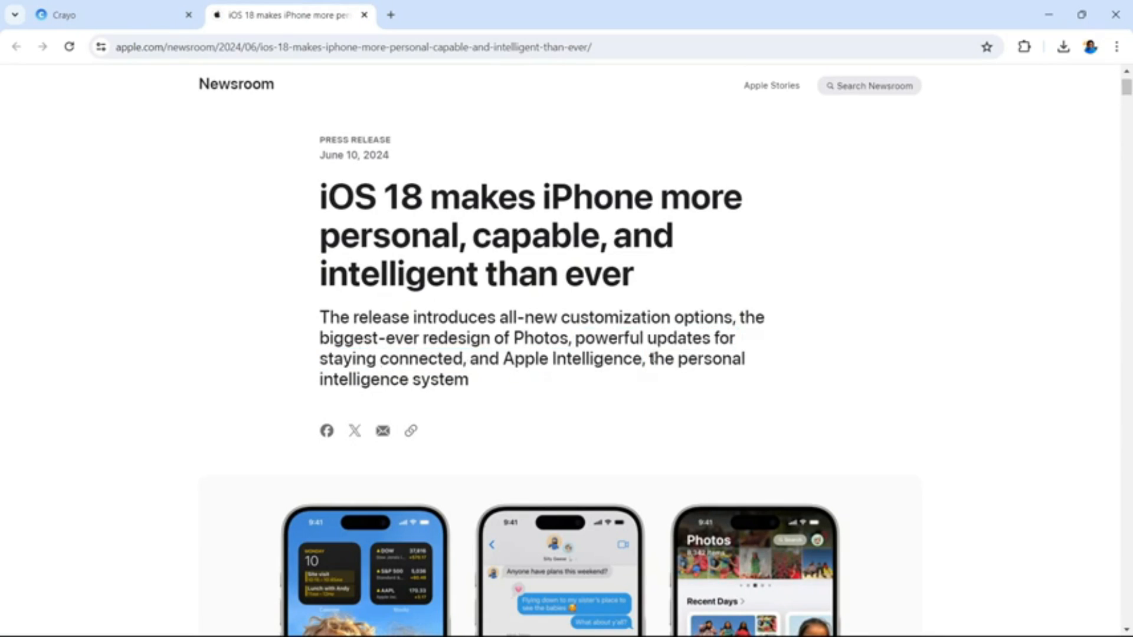
drag(653, 358, 709, 388)
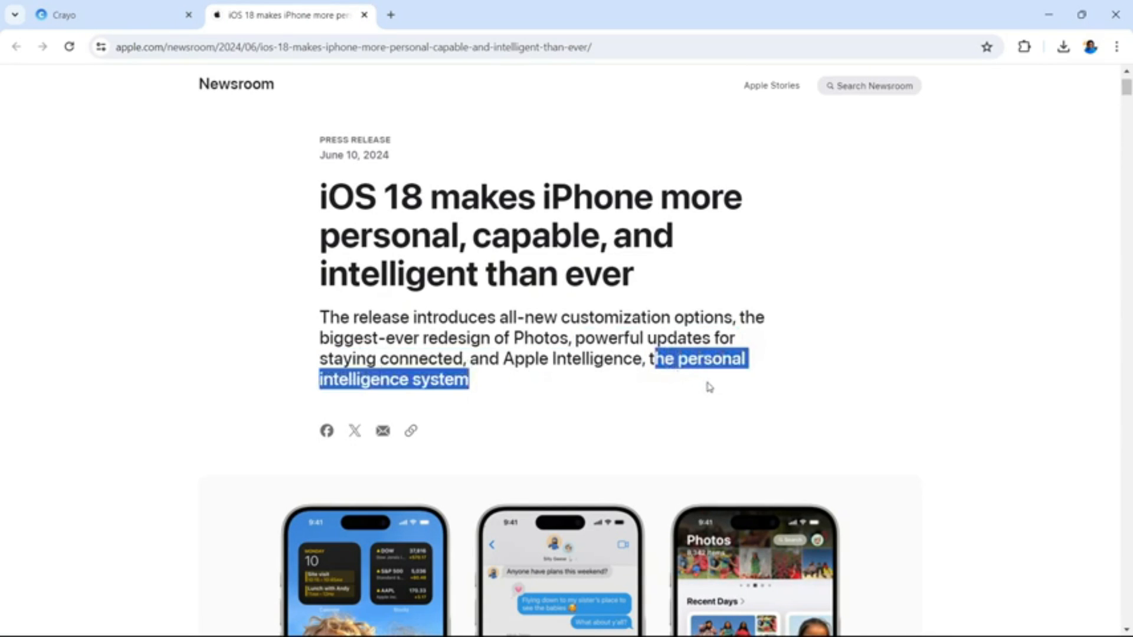
click(654, 349)
drag(649, 354, 672, 378)
right_click(677, 360)
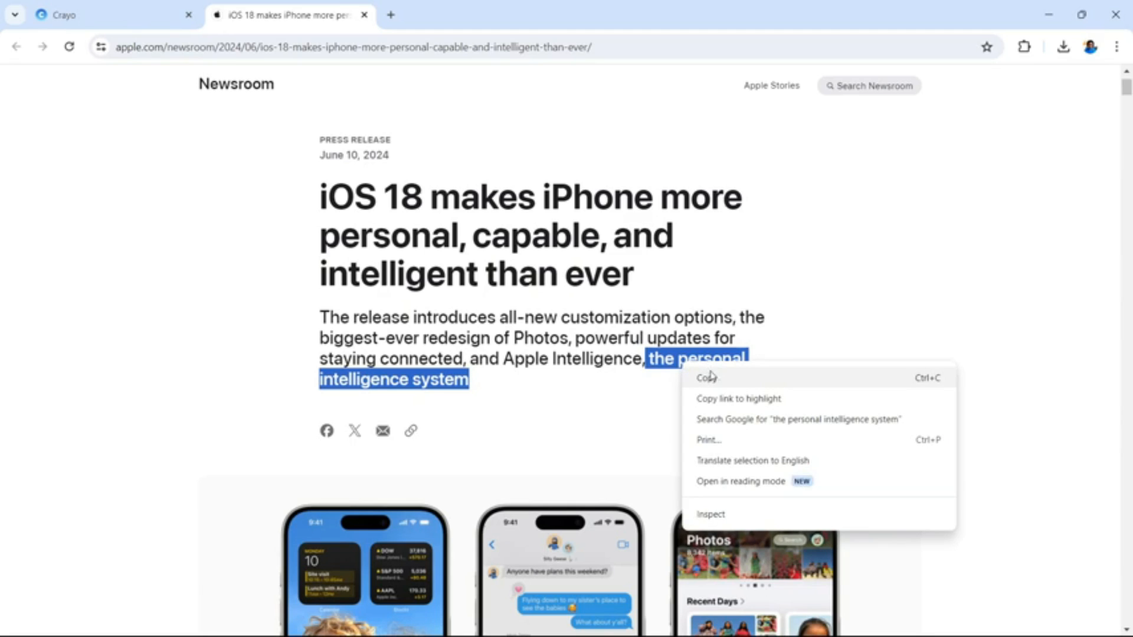
click(713, 380)
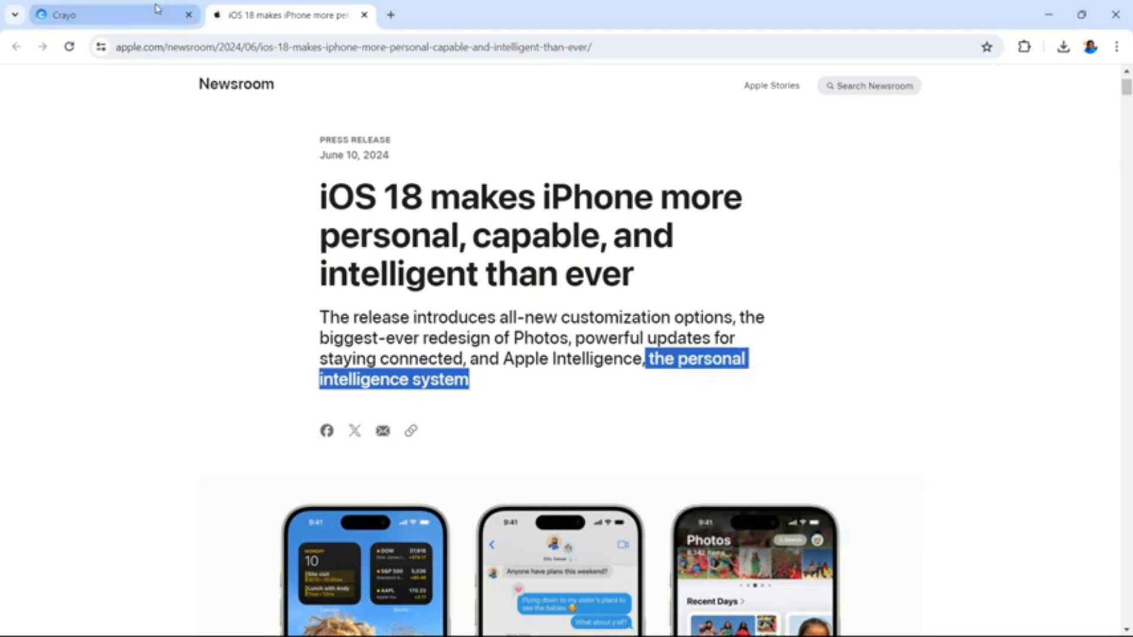
Switch to Crayo and paste "the personal intelligence system" as the next image prompt
click(127, 14)
click(347, 368)
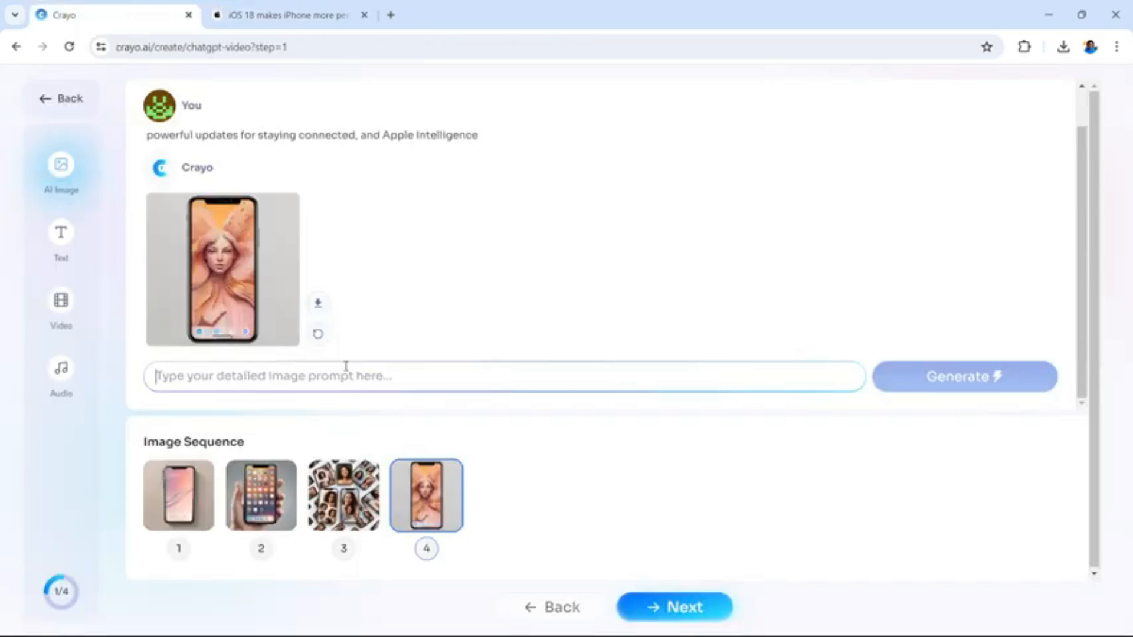
right_click(347, 369)
click(382, 202)
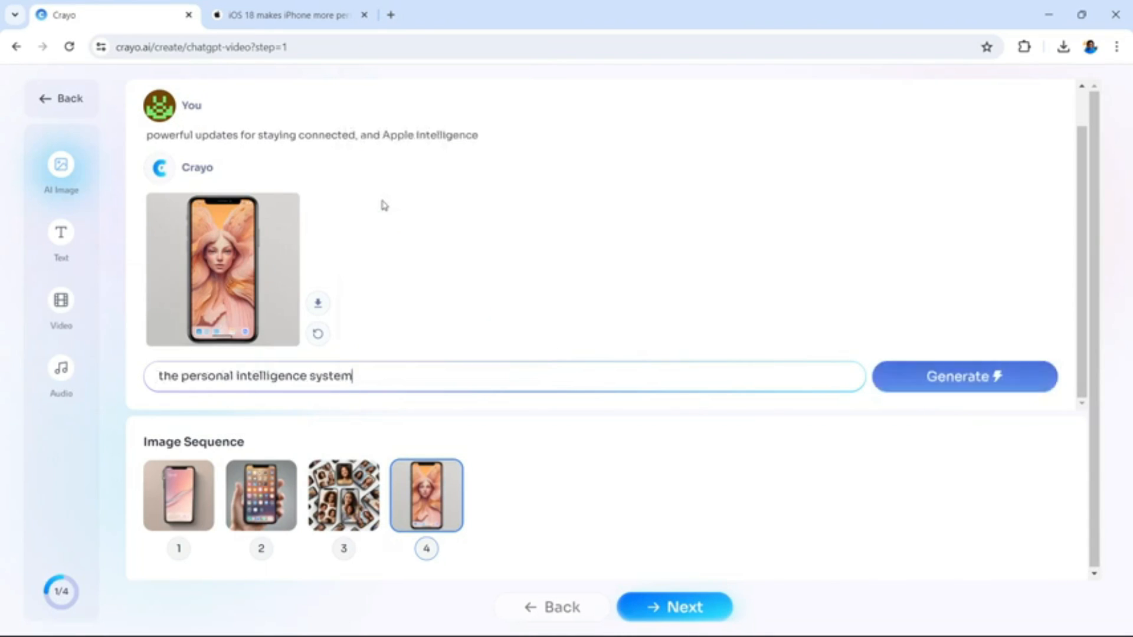
Change the prompt to "the not so personal intelligence system" and generate the fifth image
click(181, 375)
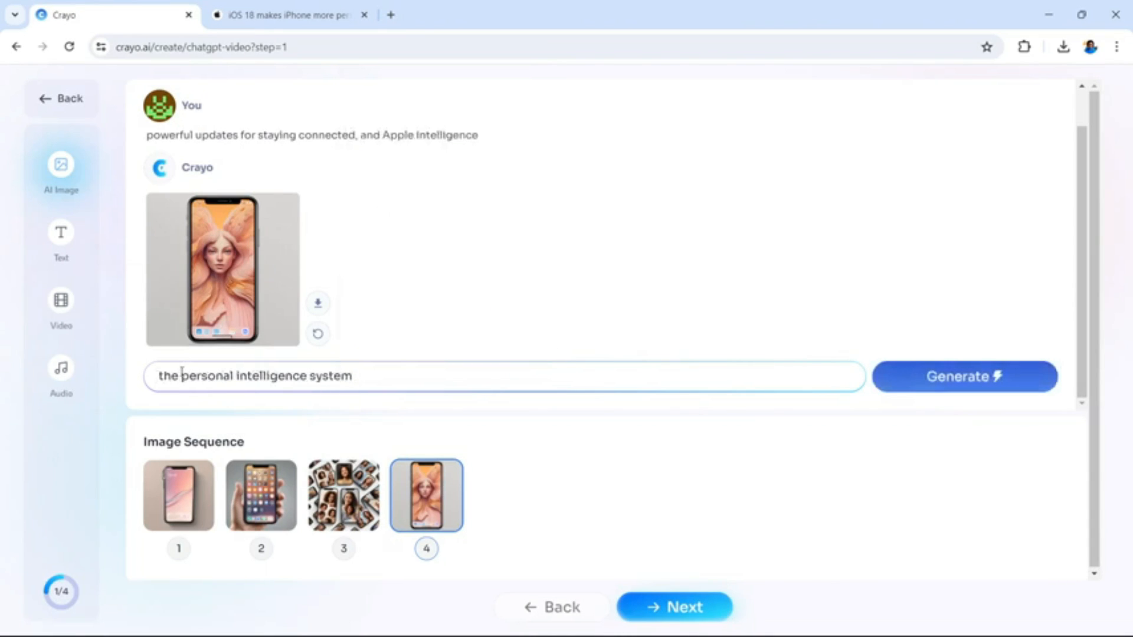
text(not)
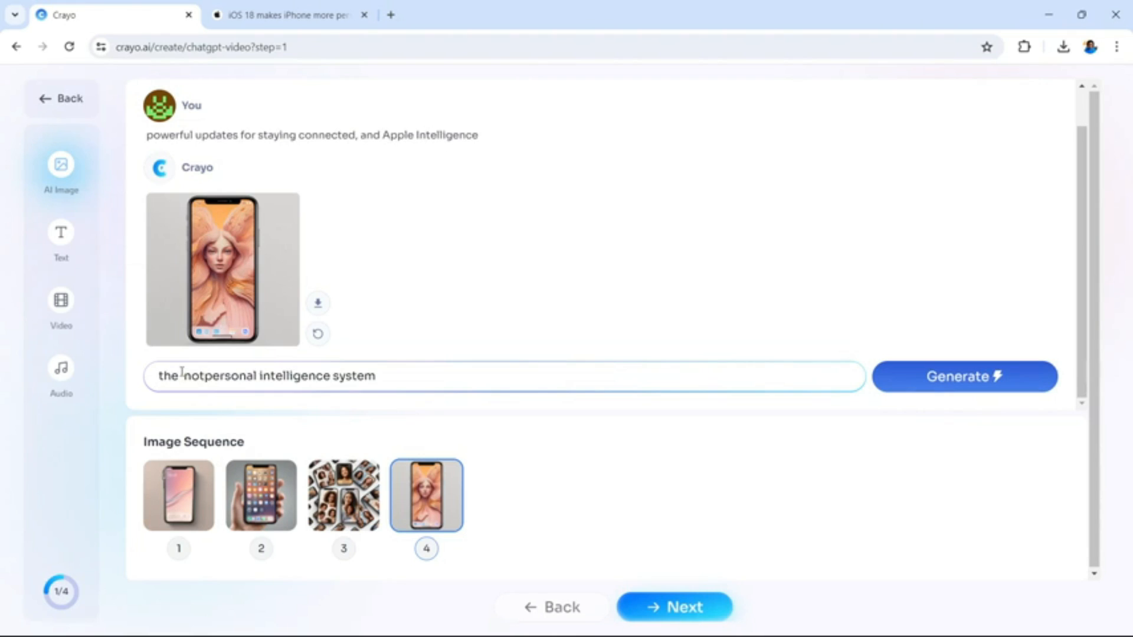
key(Left)
key(Left)
key(Left)
key(BackSpace)
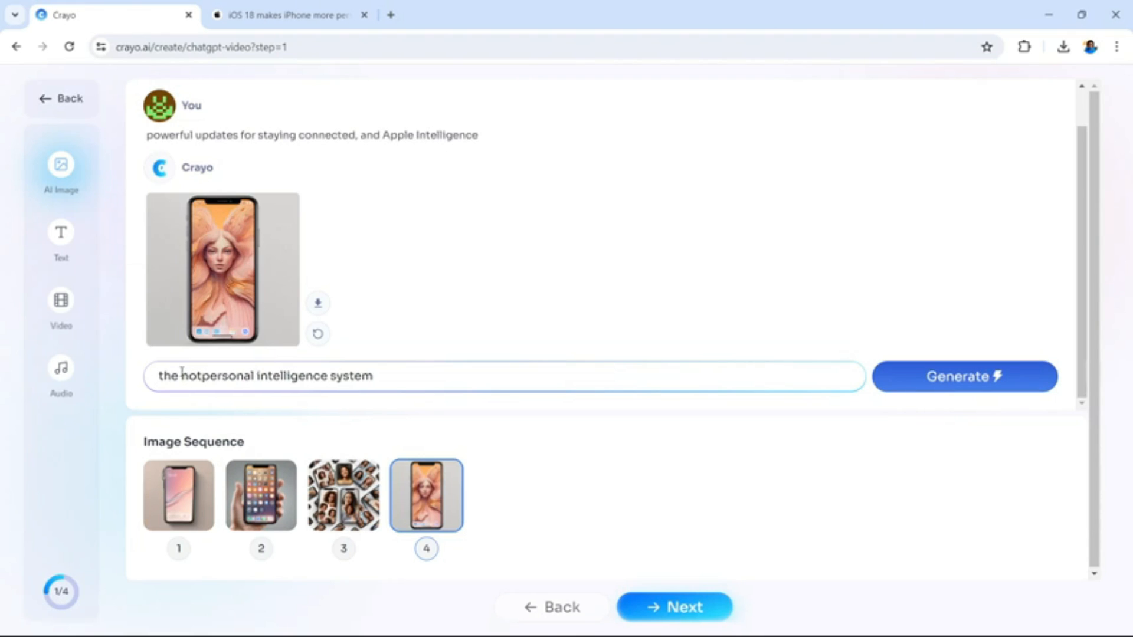
key(Right)
key(Right)
key(Right)
text(so)
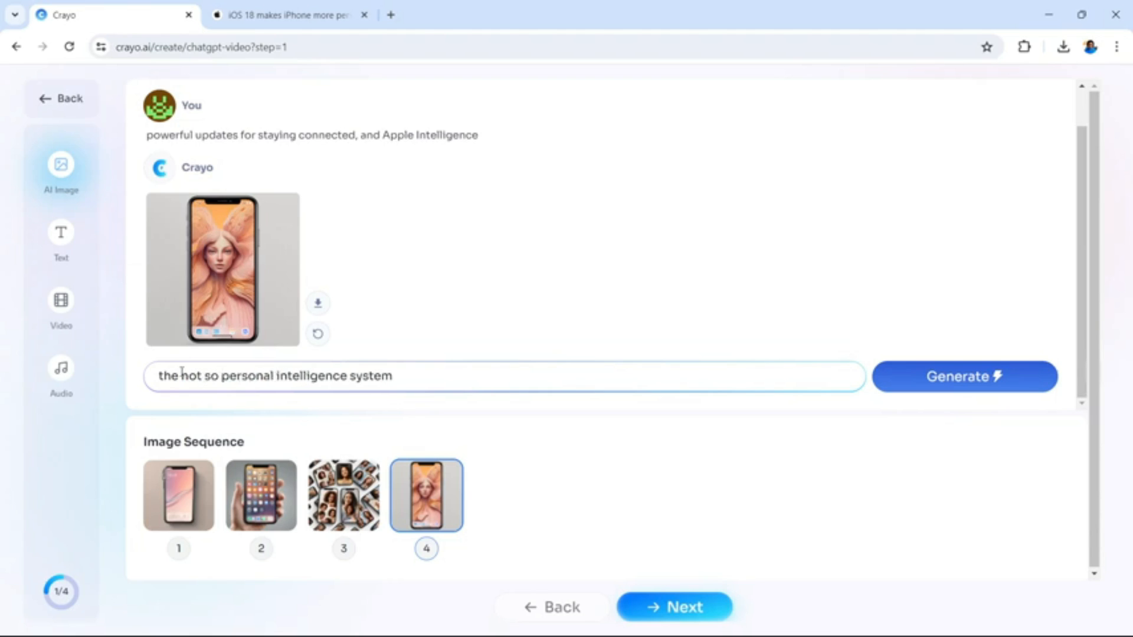
click(927, 386)
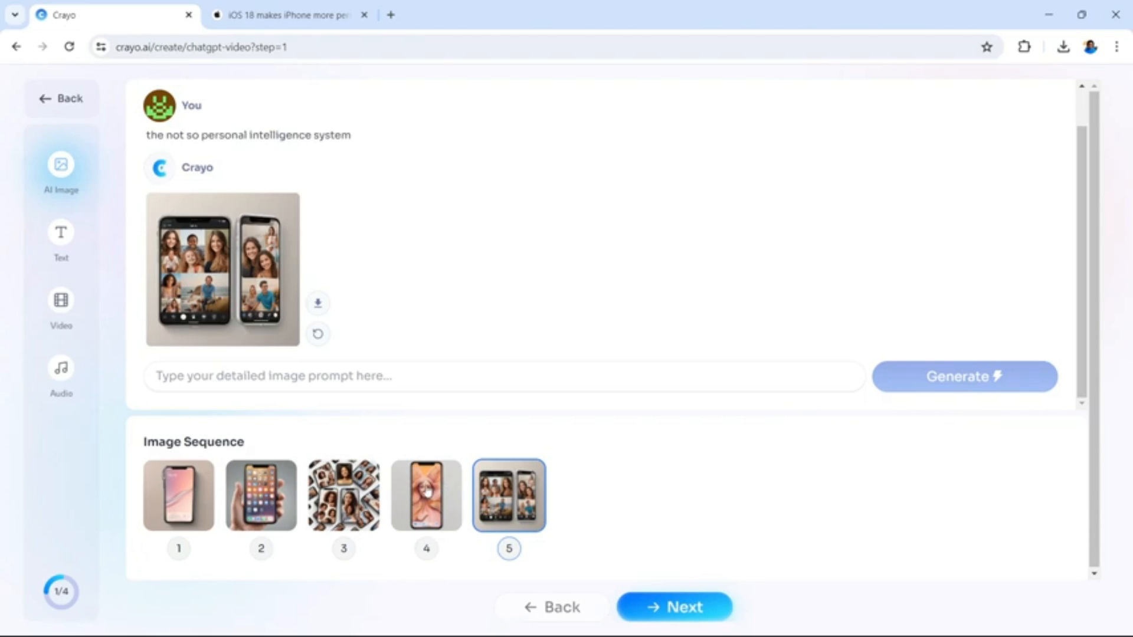
Proceed to the text sequence, choose the dark chat frame, and continue to the background video selection
click(677, 619)
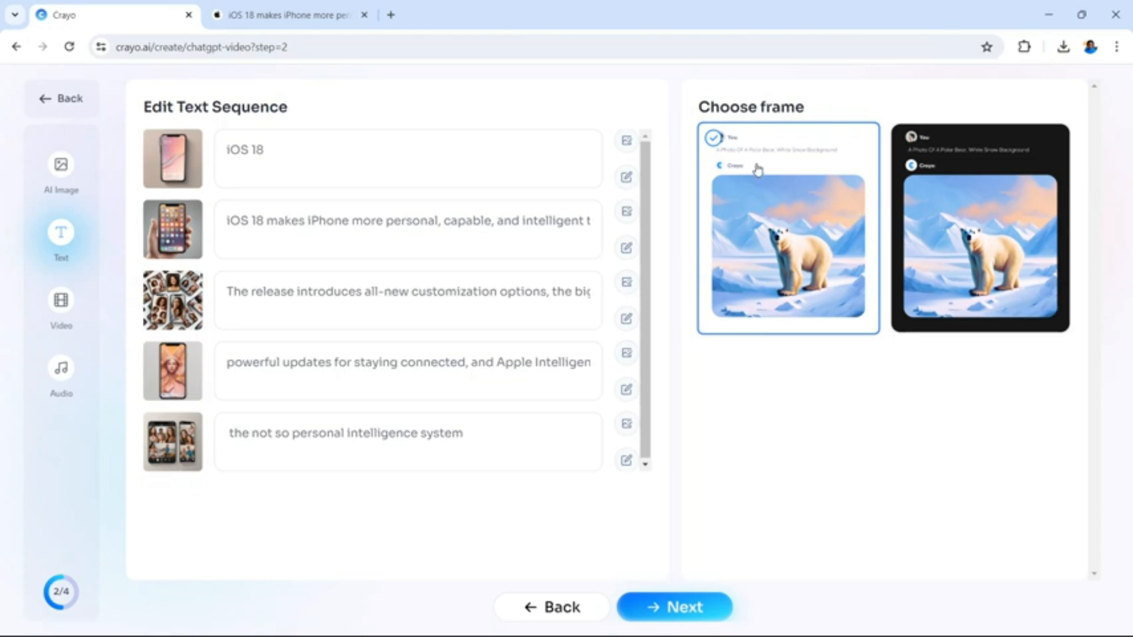
click(947, 171)
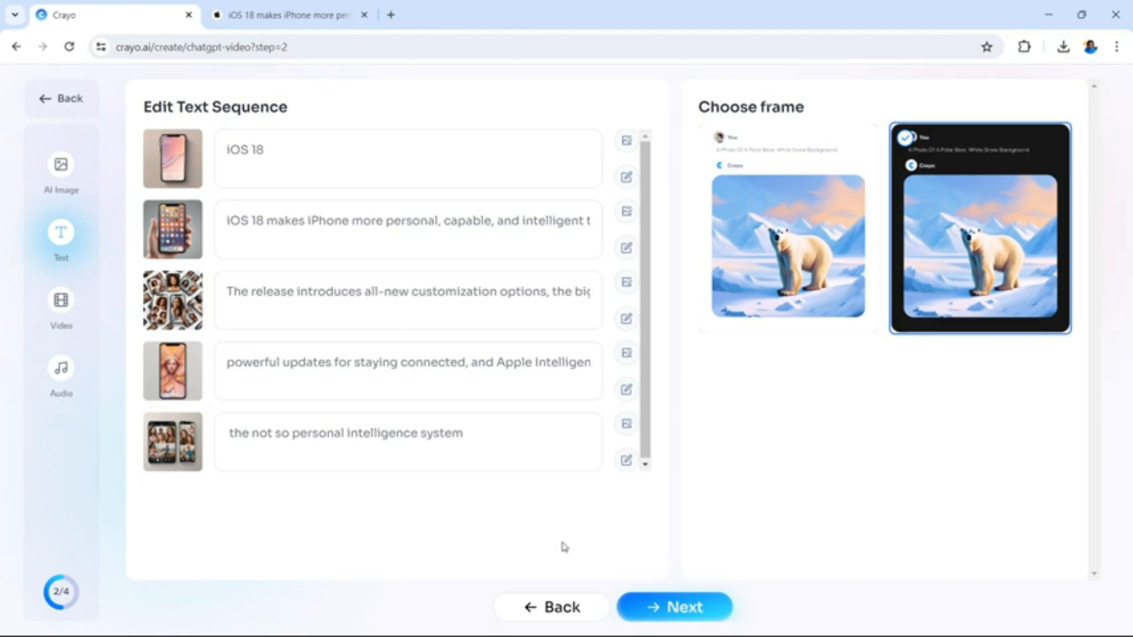
click(670, 611)
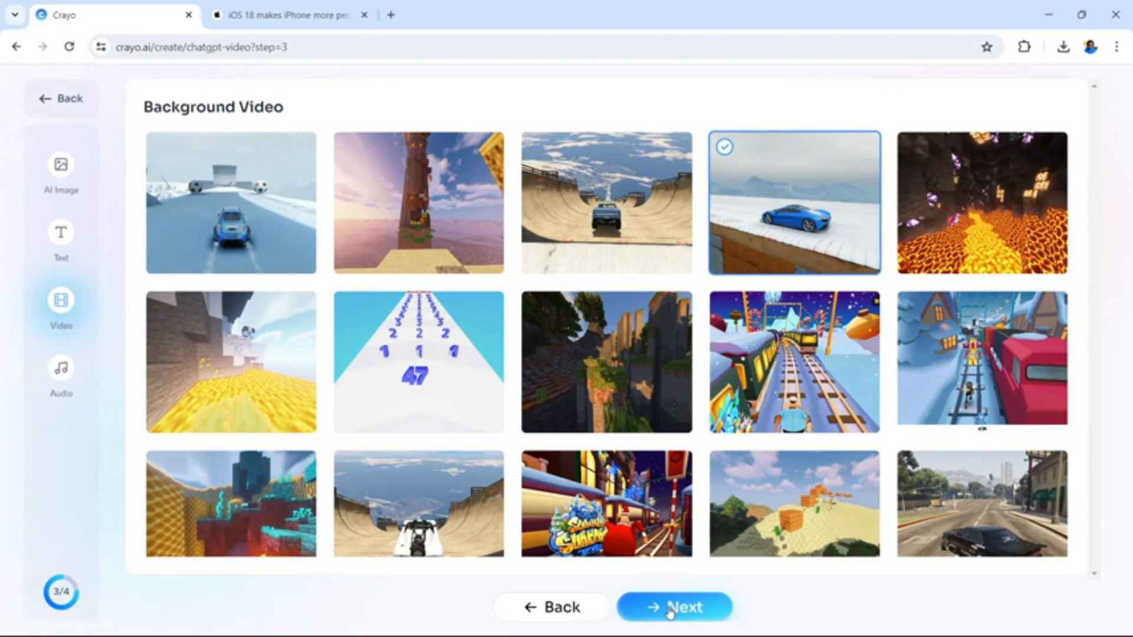
Choose the clip of a black car on a city street as the background video and continue to the audio settings
scroll(627, 482, down, 1)
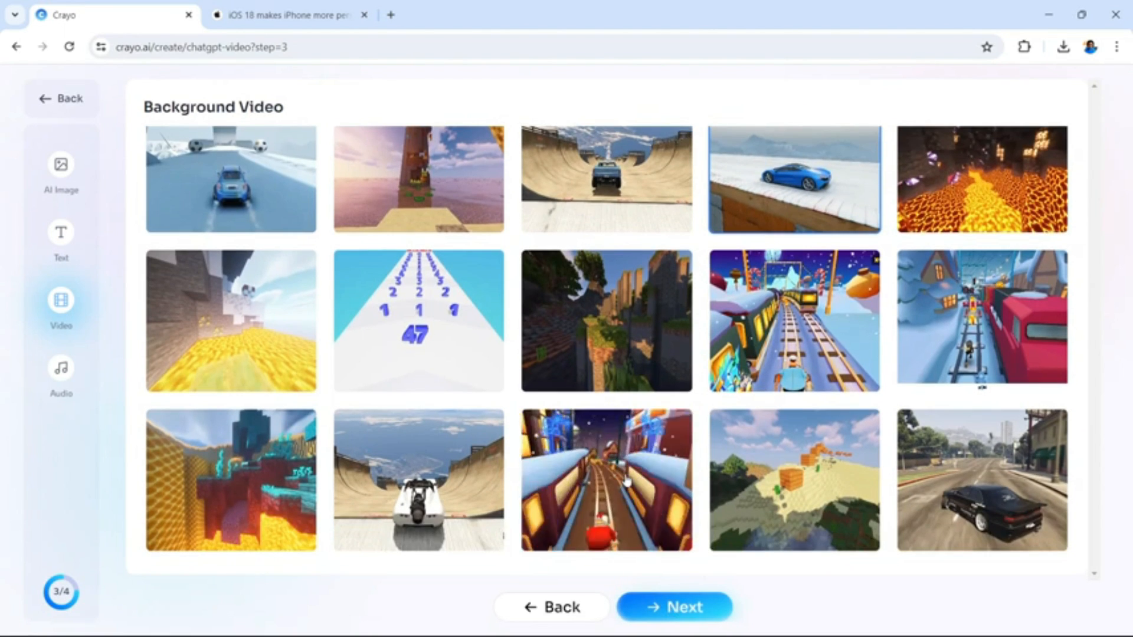
scroll(422, 306, up, 1)
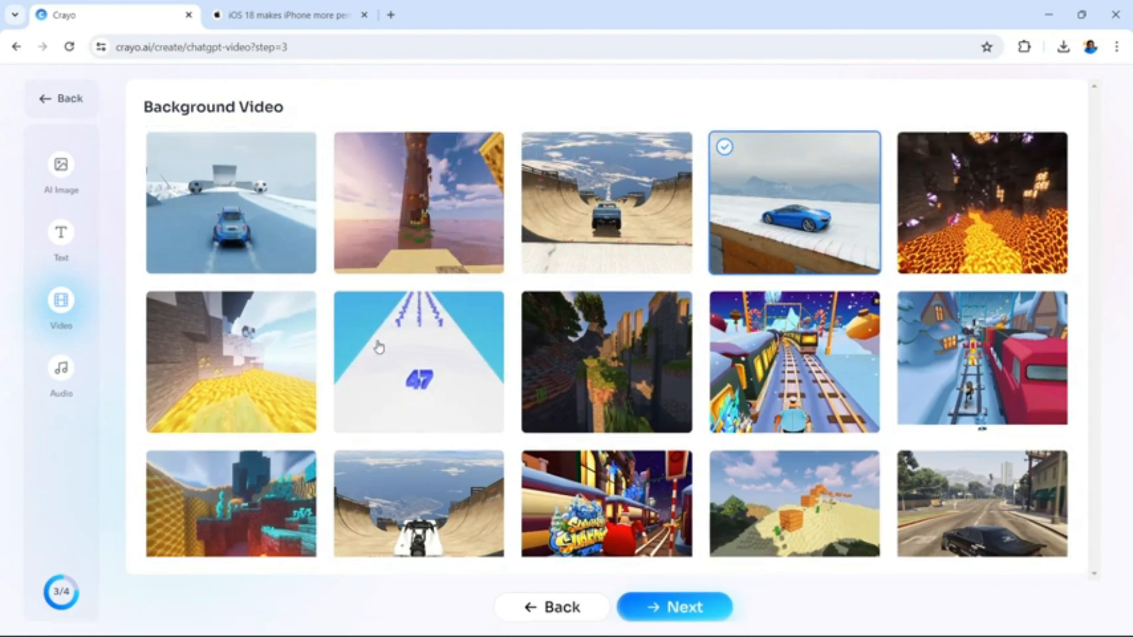
scroll(565, 355, down, 1)
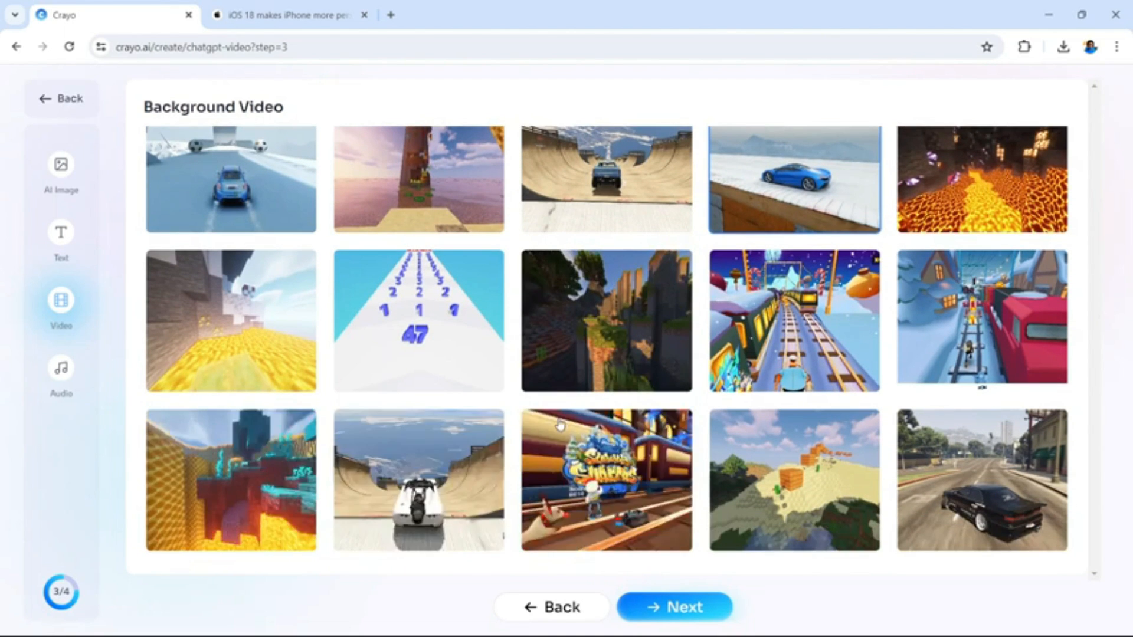
click(997, 485)
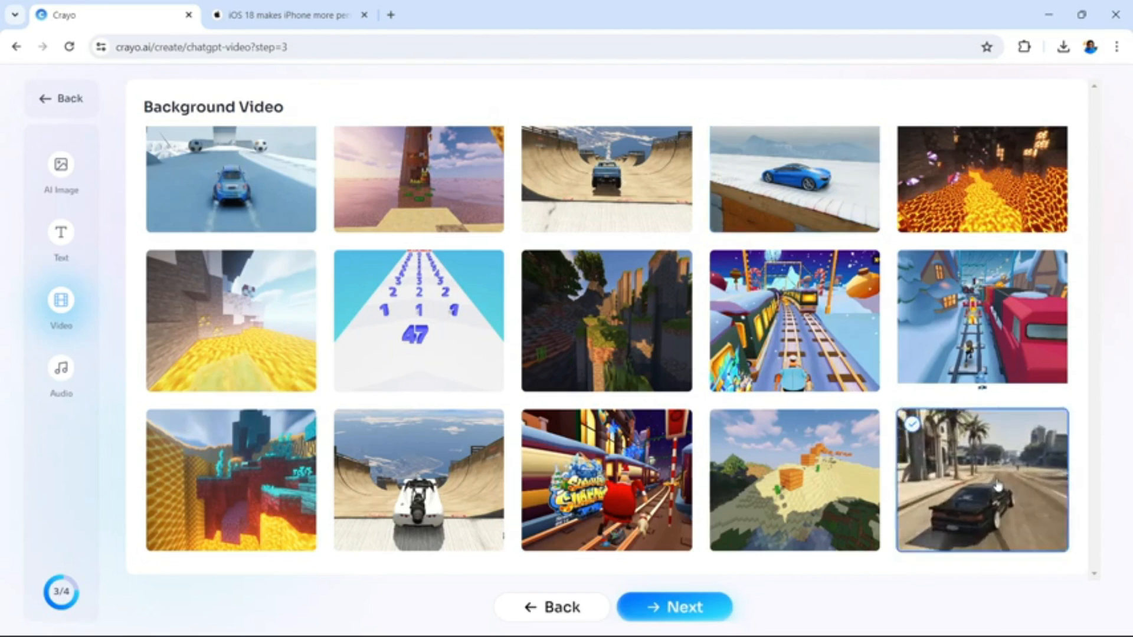
click(696, 612)
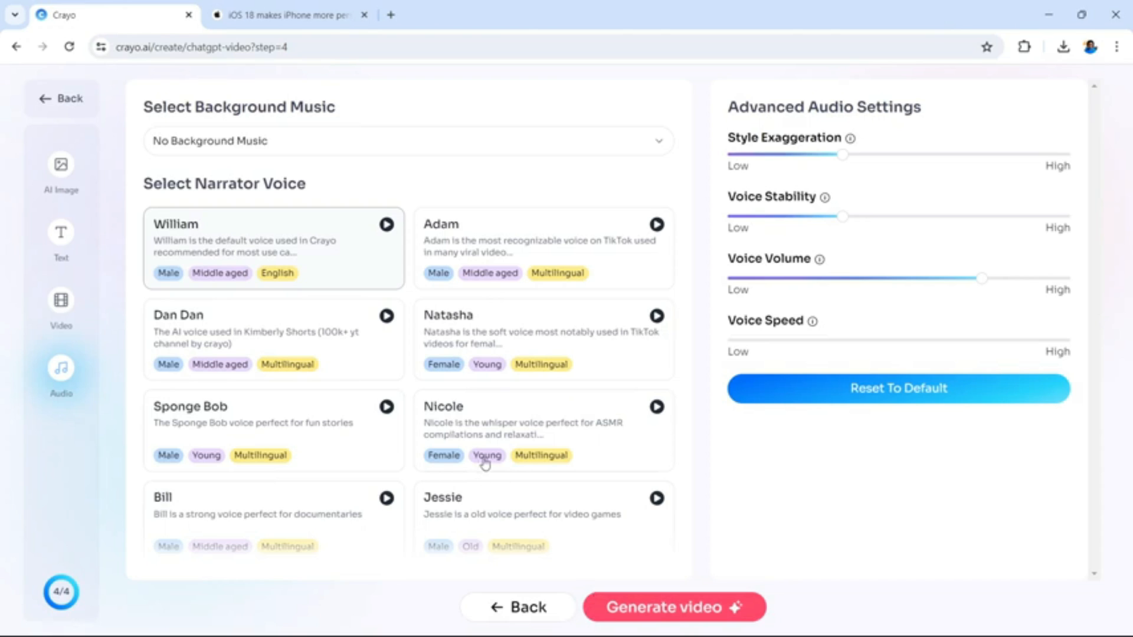
Preview the William and Adam narrator voices, and select the Dan Dan voice for the narration
click(387, 227)
click(657, 225)
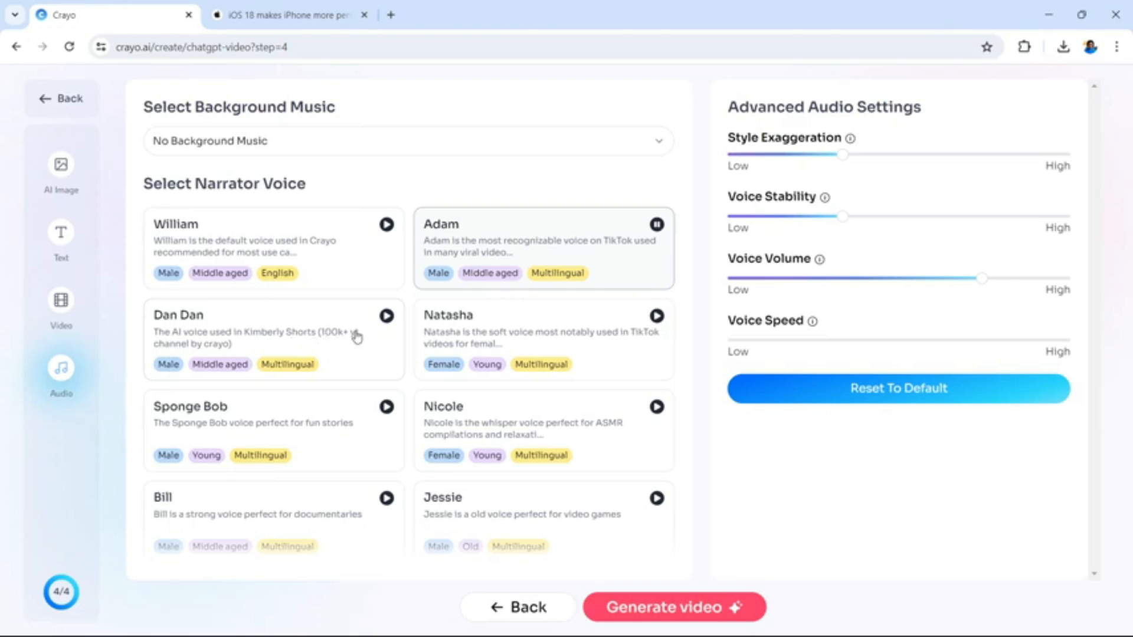
click(386, 316)
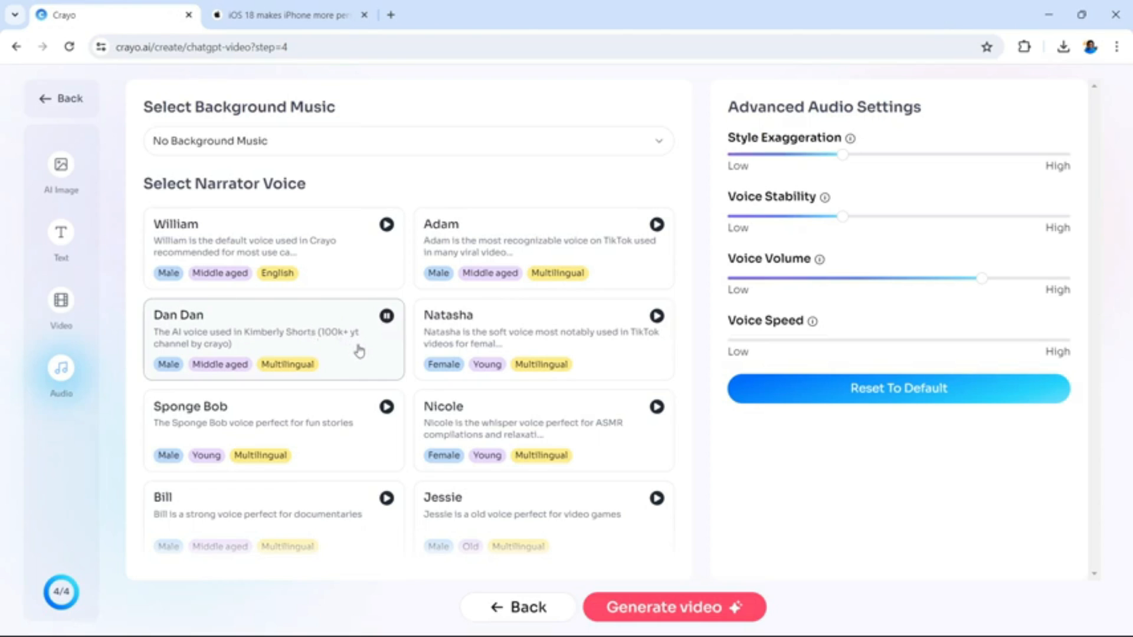
drag(345, 350, 371, 324)
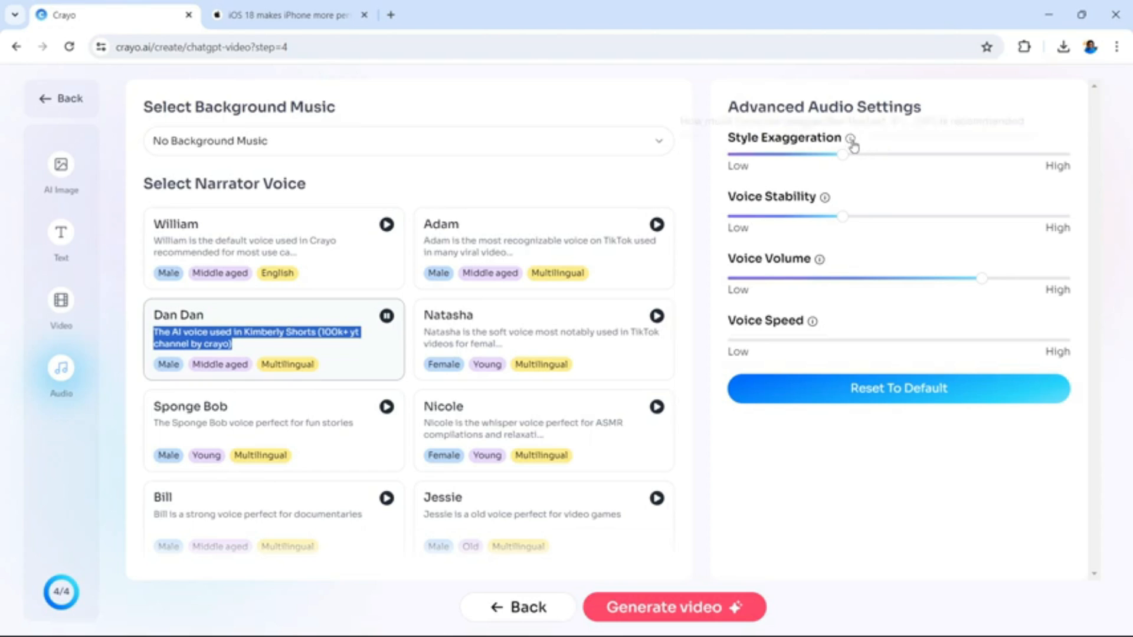
Set the background music to No Background Music and generate the video
mouse_move(853, 145)
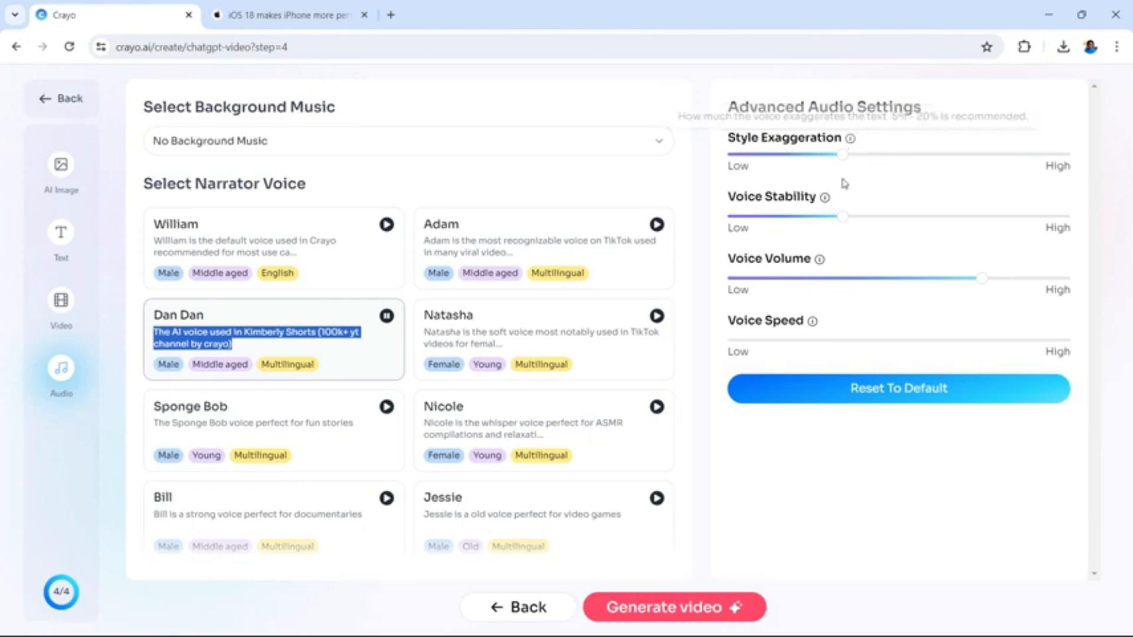
mouse_move(826, 202)
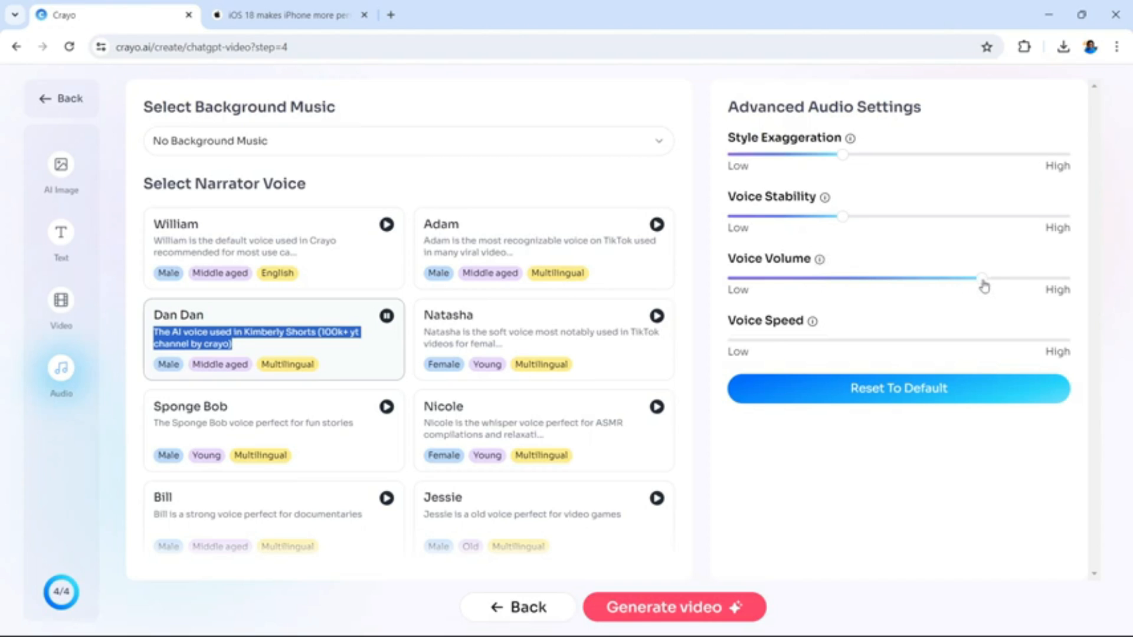
mouse_move(984, 287)
click(660, 147)
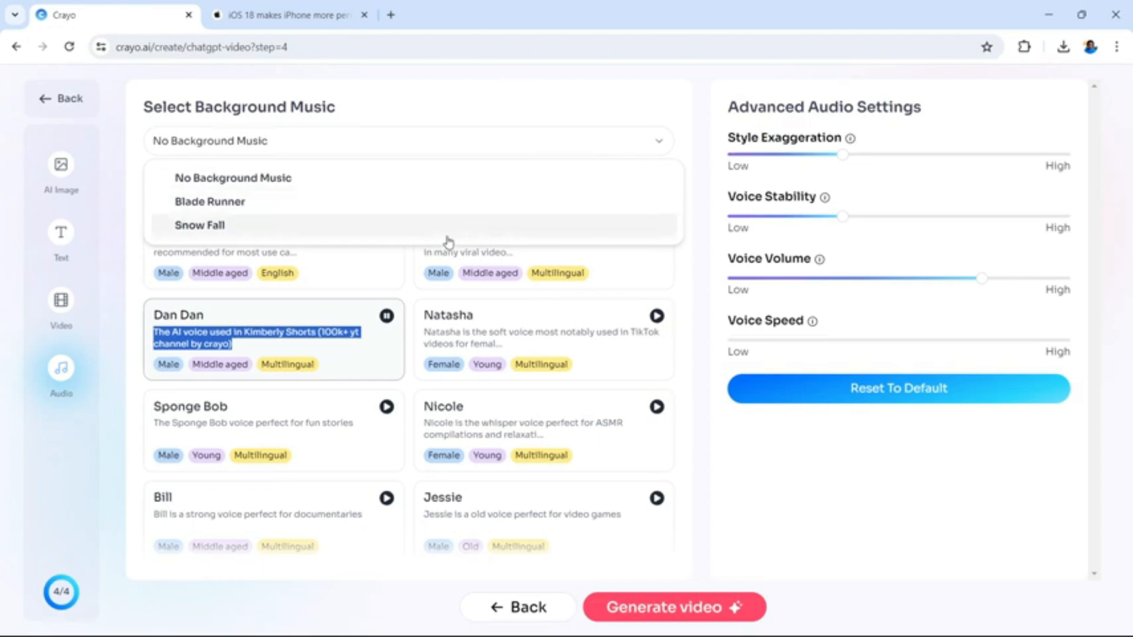
click(382, 184)
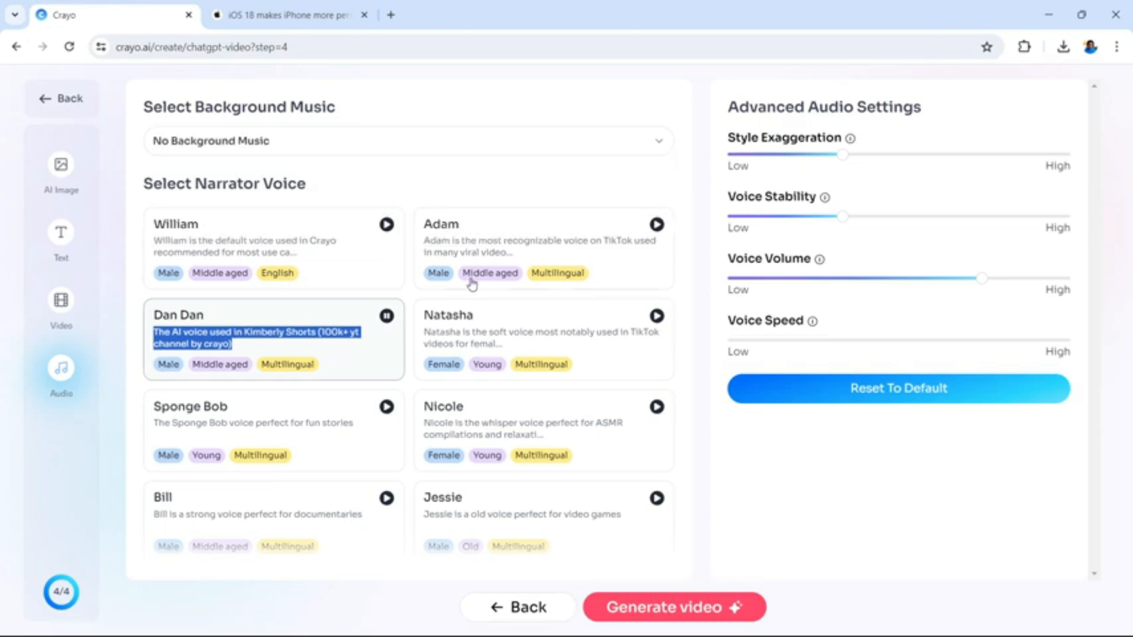
click(677, 613)
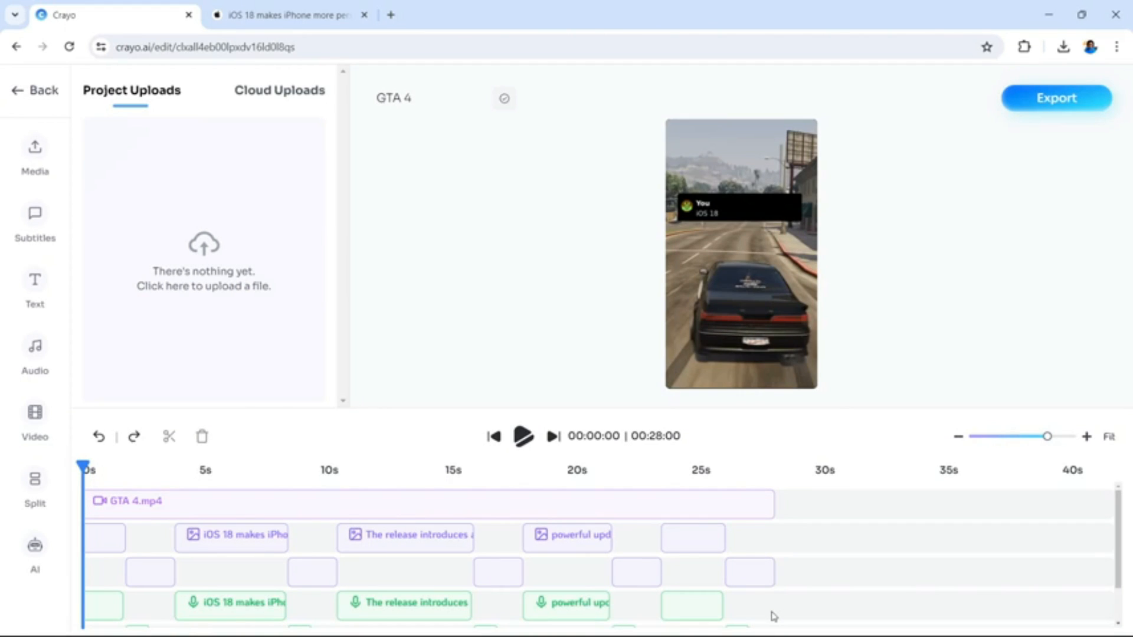
Move the playhead to the end of the GTA 4 clip and try to trim the clip's end
click(770, 472)
drag(767, 470, 773, 470)
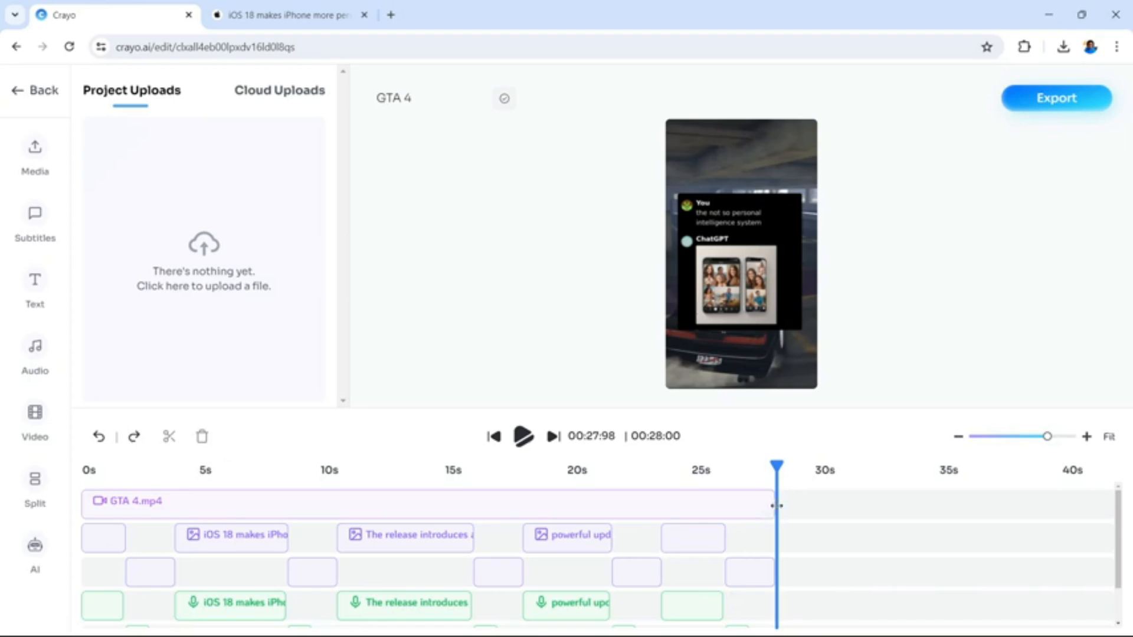
drag(782, 504, 814, 504)
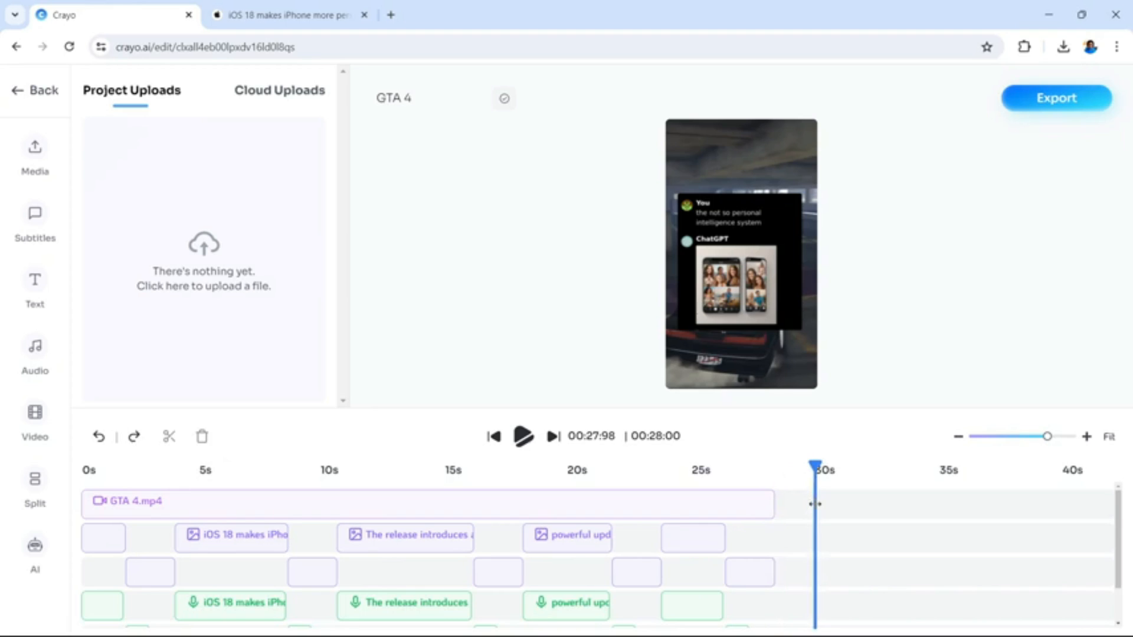
click(773, 510)
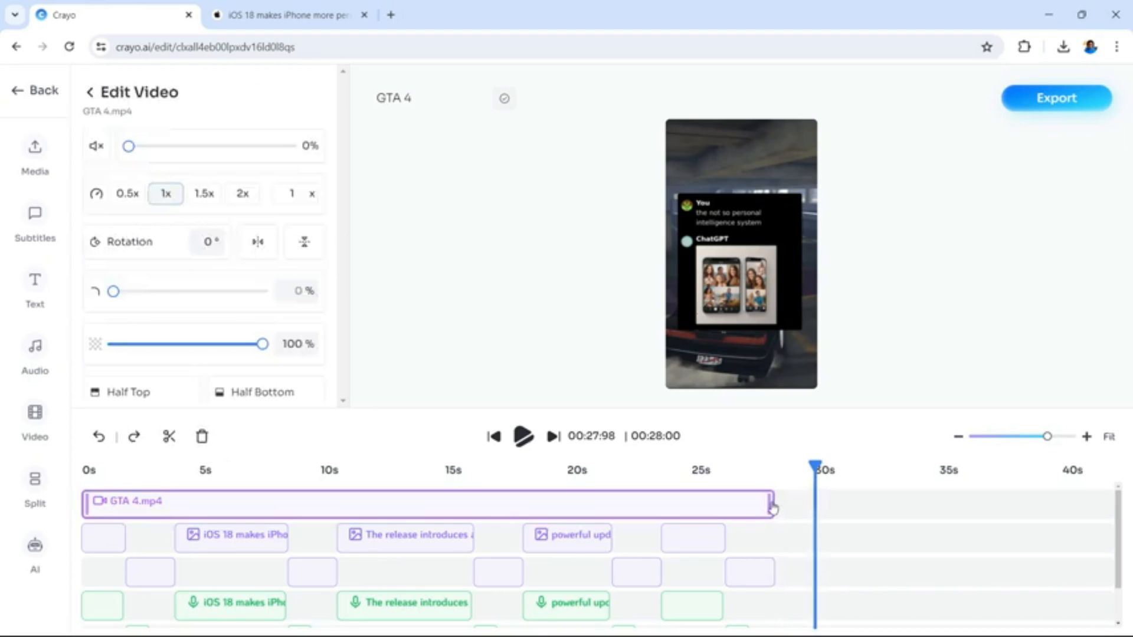
drag(773, 506, 723, 513)
Add the Minecraft lava background video, placing it after the GTA 4 clip on the same track, and preview it at about 35 seconds
click(36, 420)
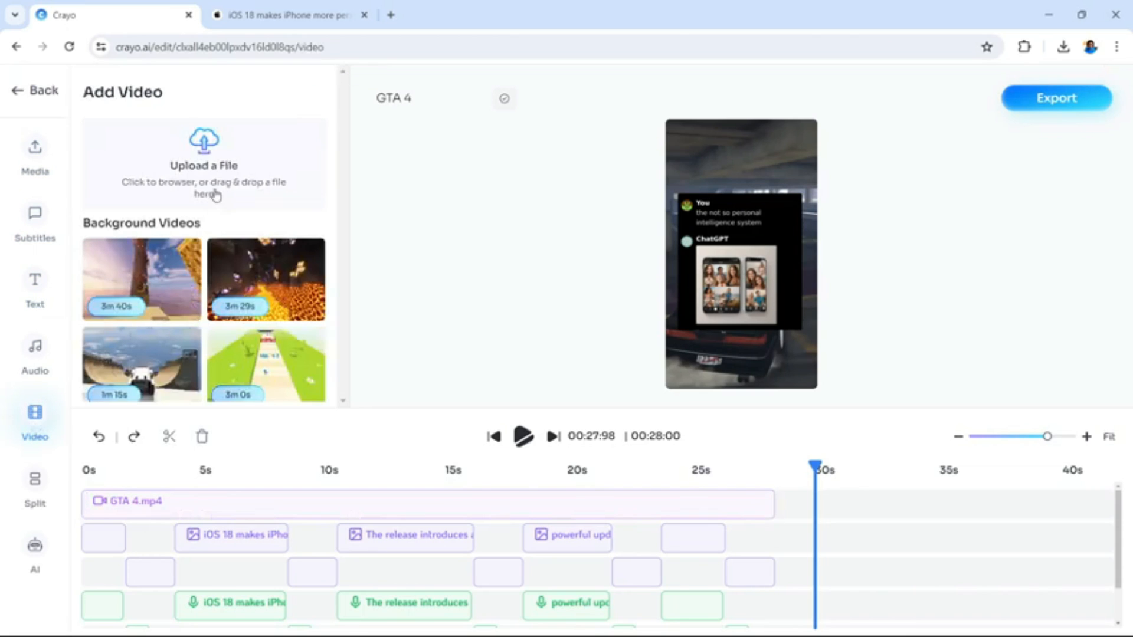
click(245, 286)
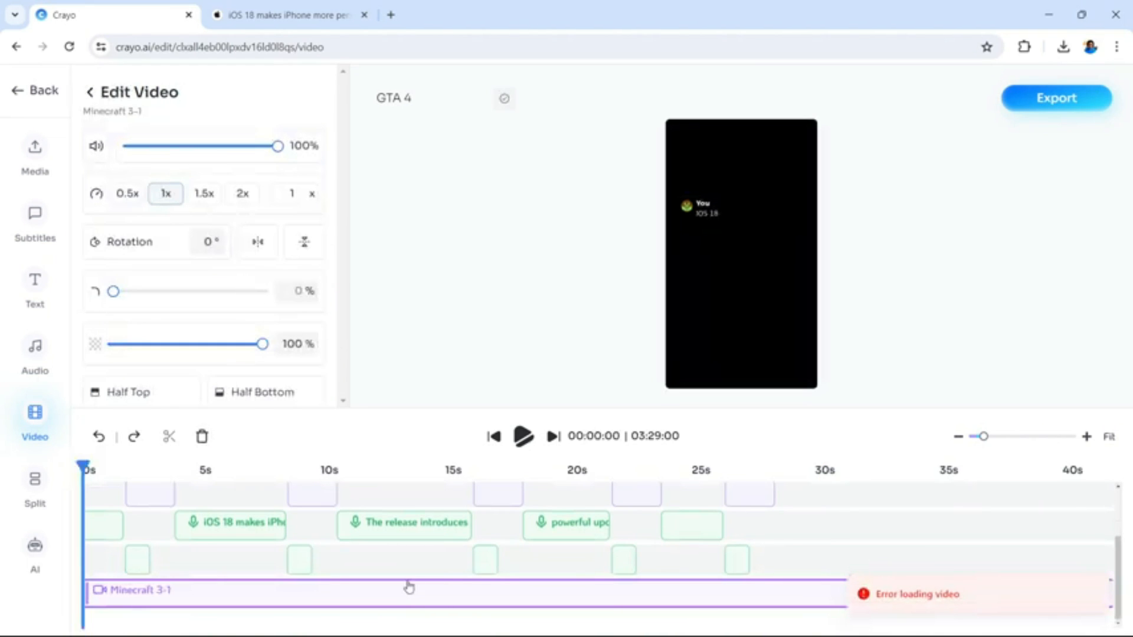
drag(411, 594, 621, 493)
click(477, 466)
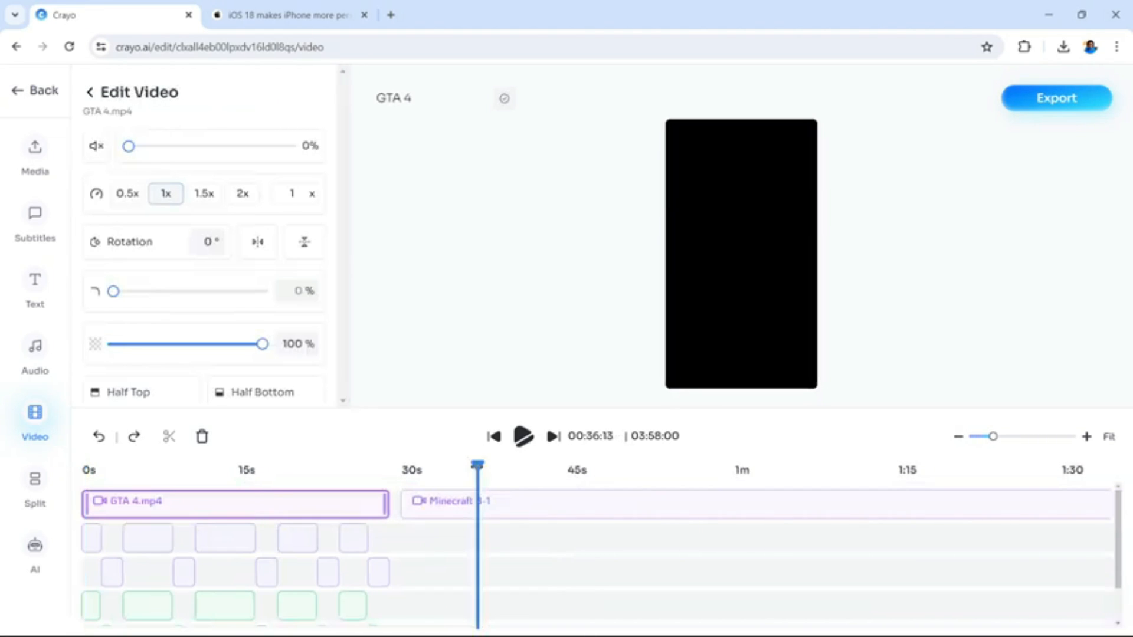
drag(478, 466, 470, 506)
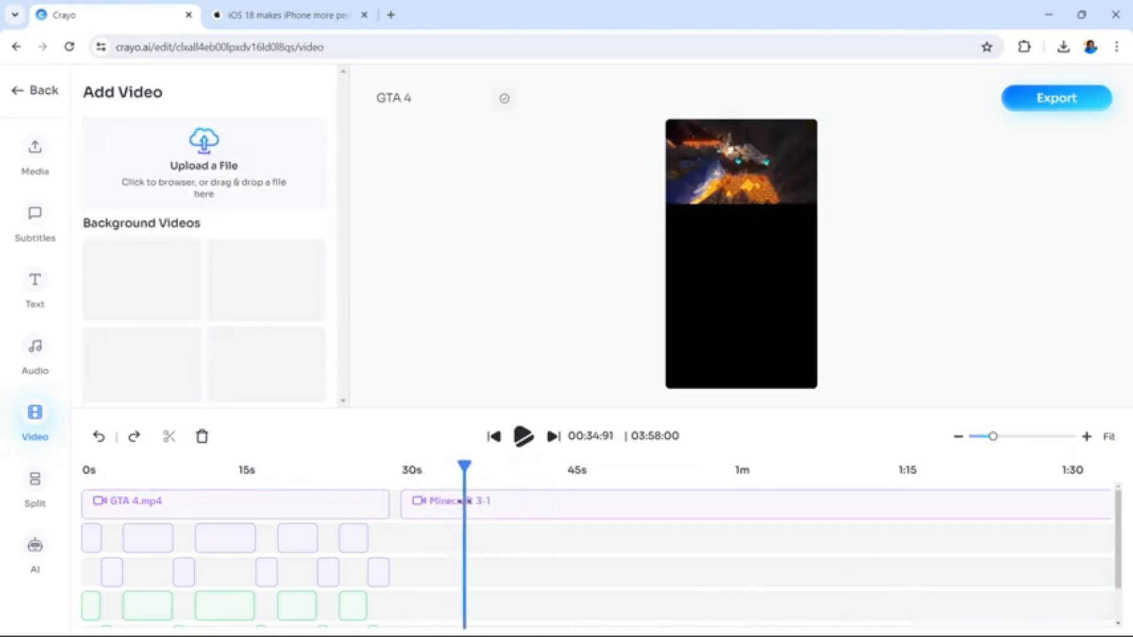
Scale the Minecraft clip to fill the whole video frame
scroll(235, 324, down, 1)
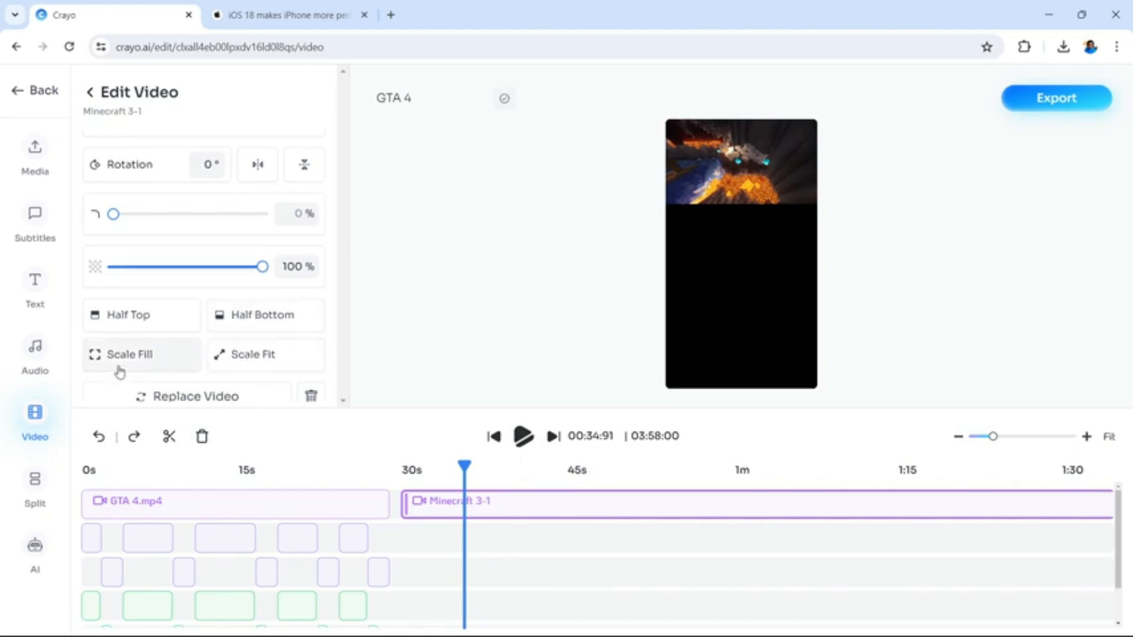
click(129, 357)
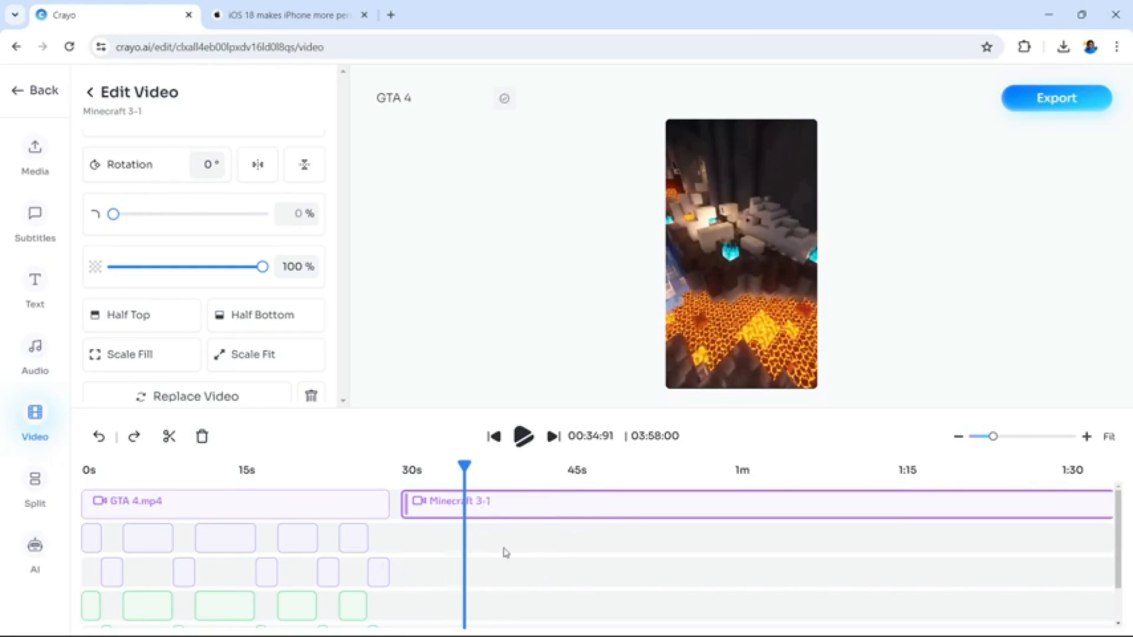
Delete the Minecraft clip that follows the GTA 4 clip in the timeline
click(533, 518)
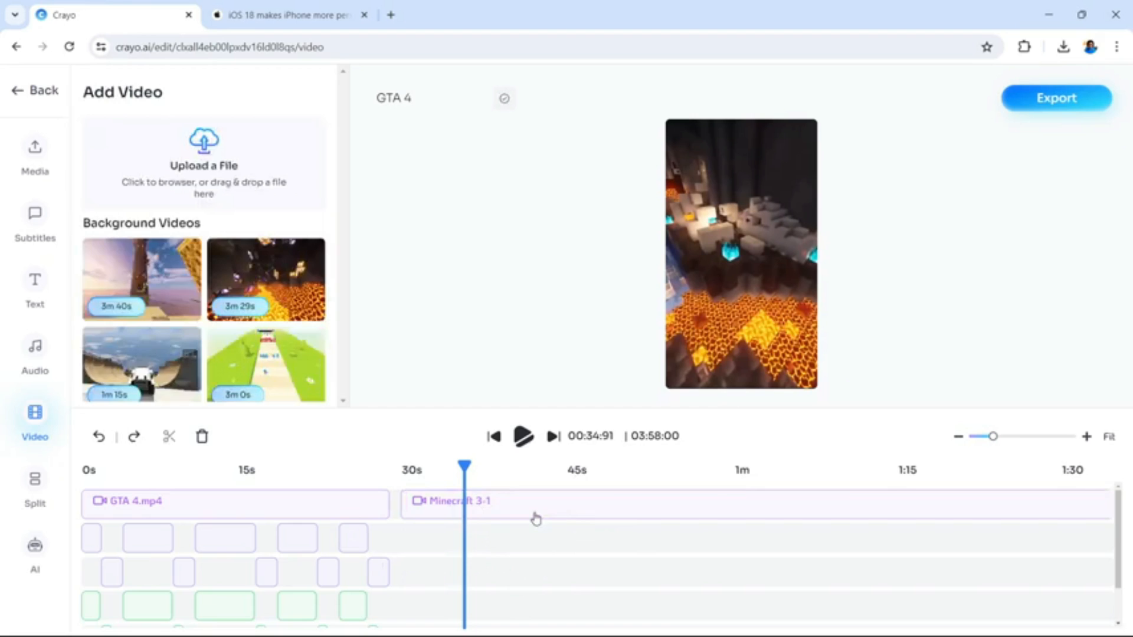
click(527, 514)
key(Delete)
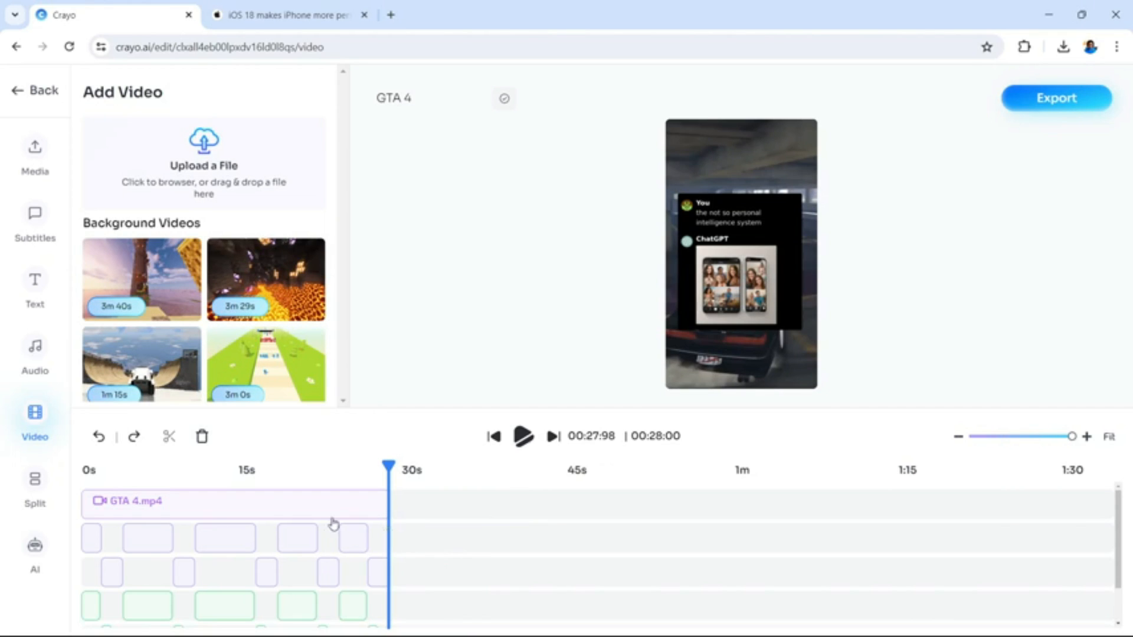
Play the edited video from the start of the timeline, and open the export settings
drag(131, 472, 51, 483)
click(523, 437)
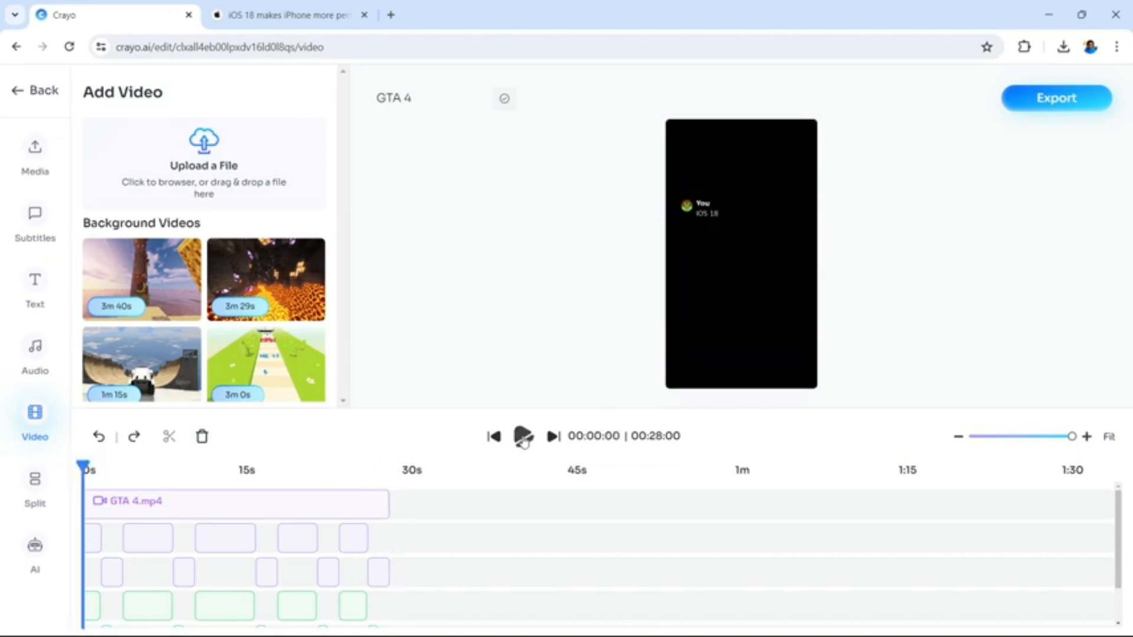
click(1053, 108)
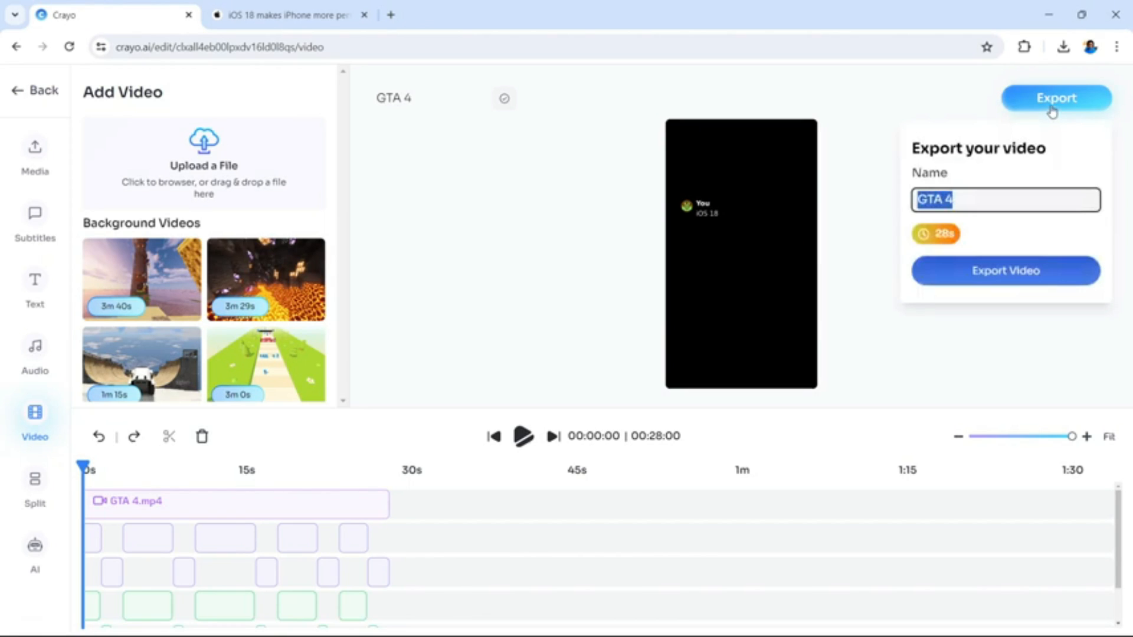
Name the export "Ios 18 NEW SHORT"
drag(974, 211, 866, 205)
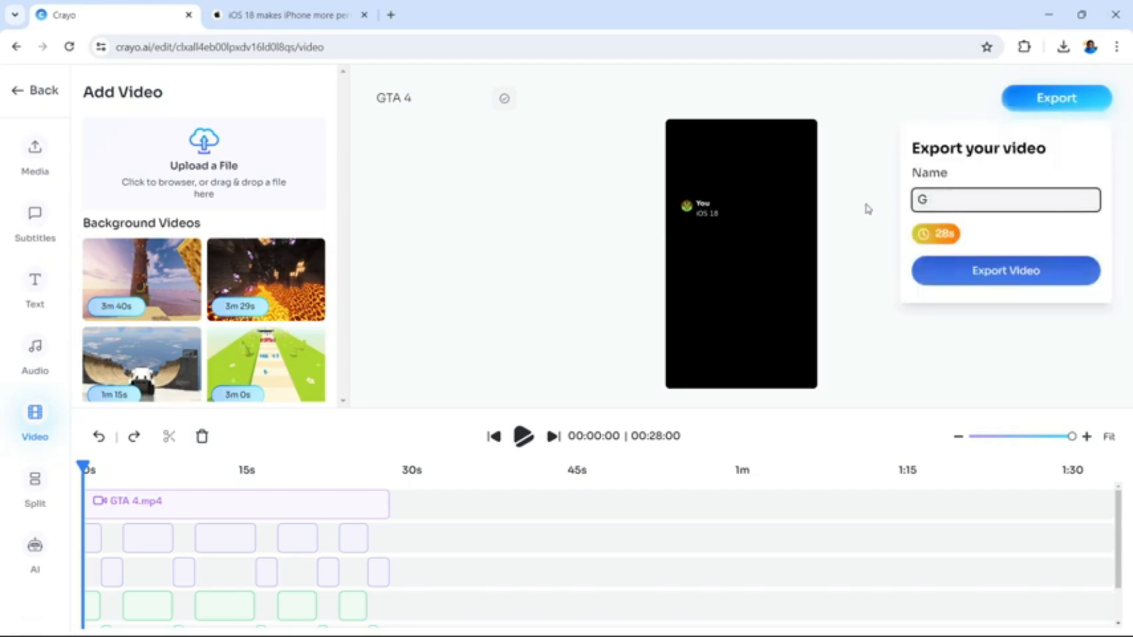
key(BackSpace)
text(Ios 18)
key(Caps_Lock)
text(NEW SHORT)
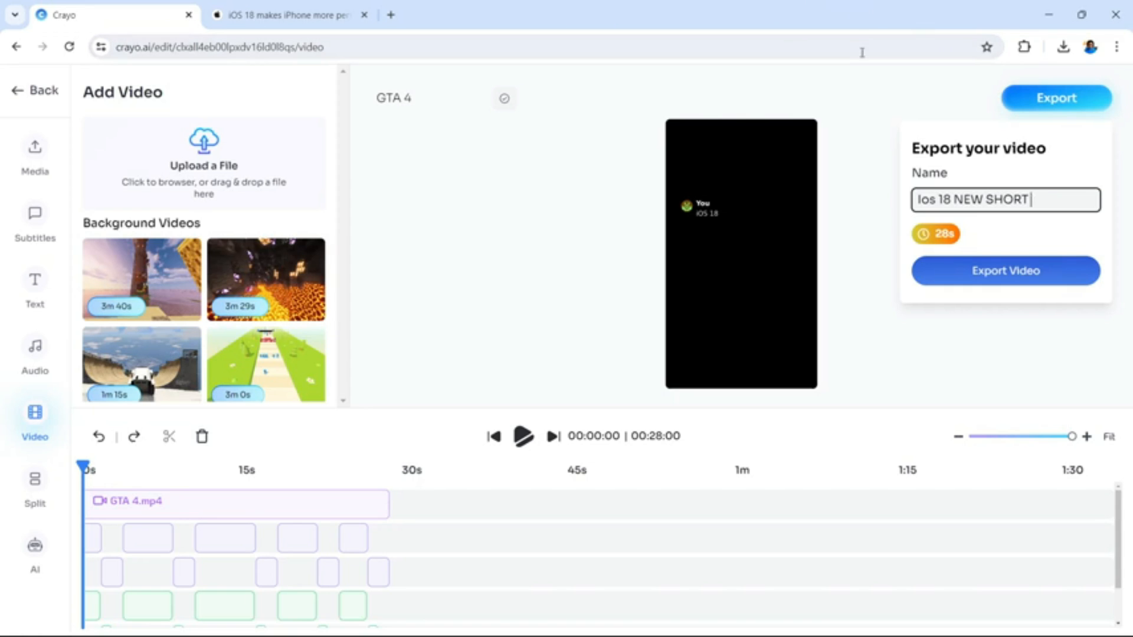
Replace the export name with the headline copied from Apple's press release, "iOS 18 makes iPhone more personal, capable, and intelligent than ever"
click(307, 12)
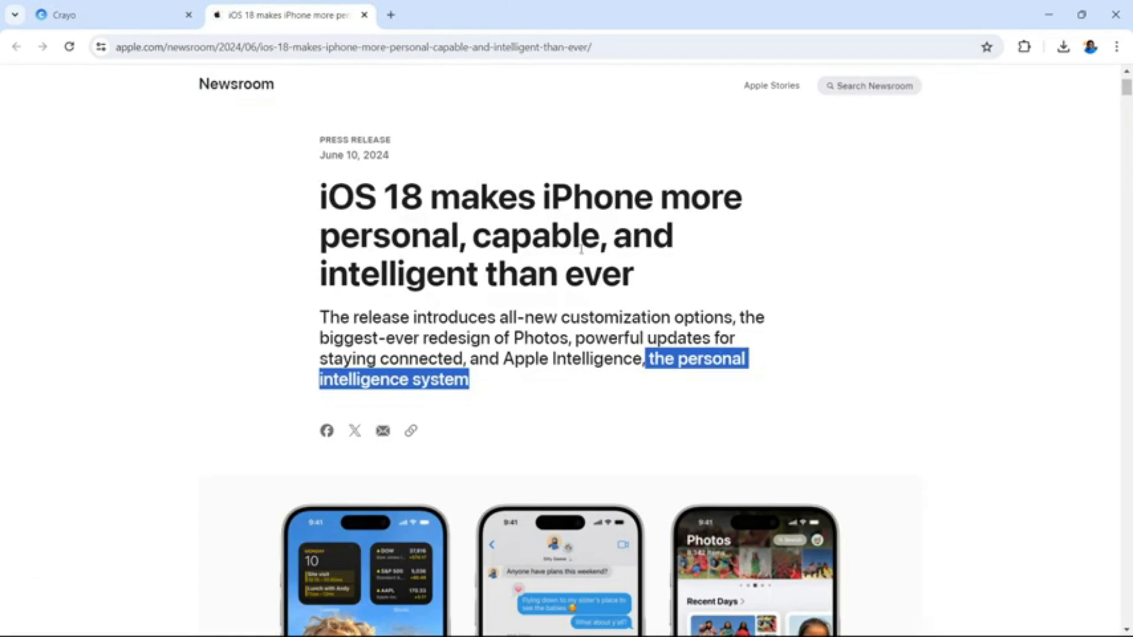
drag(659, 277, 323, 204)
key(ctrl+c)
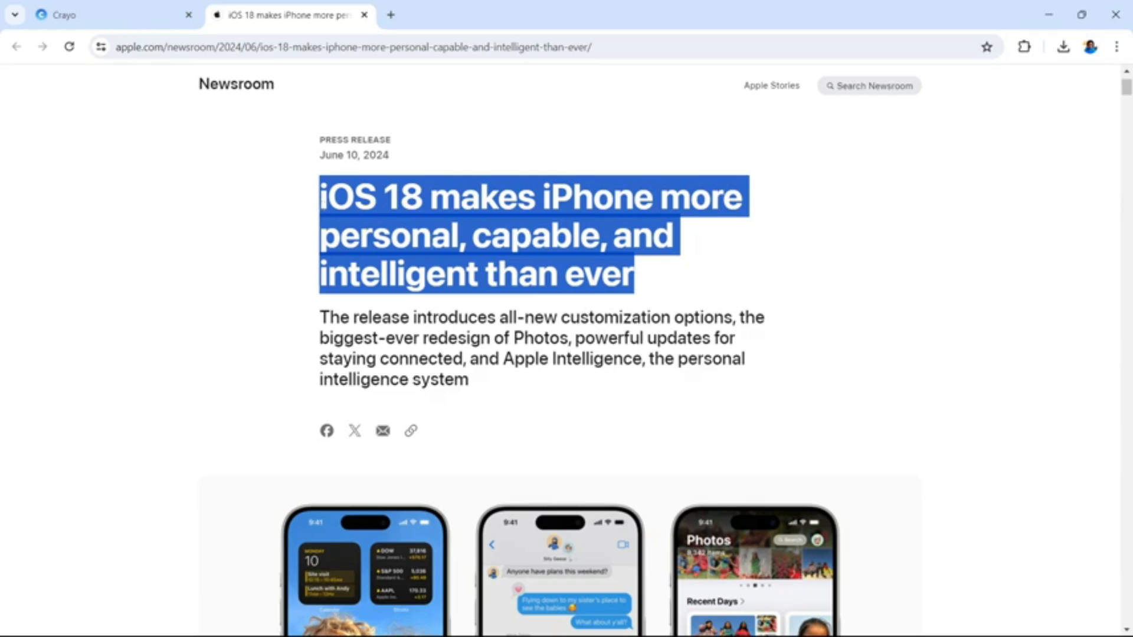
click(106, 15)
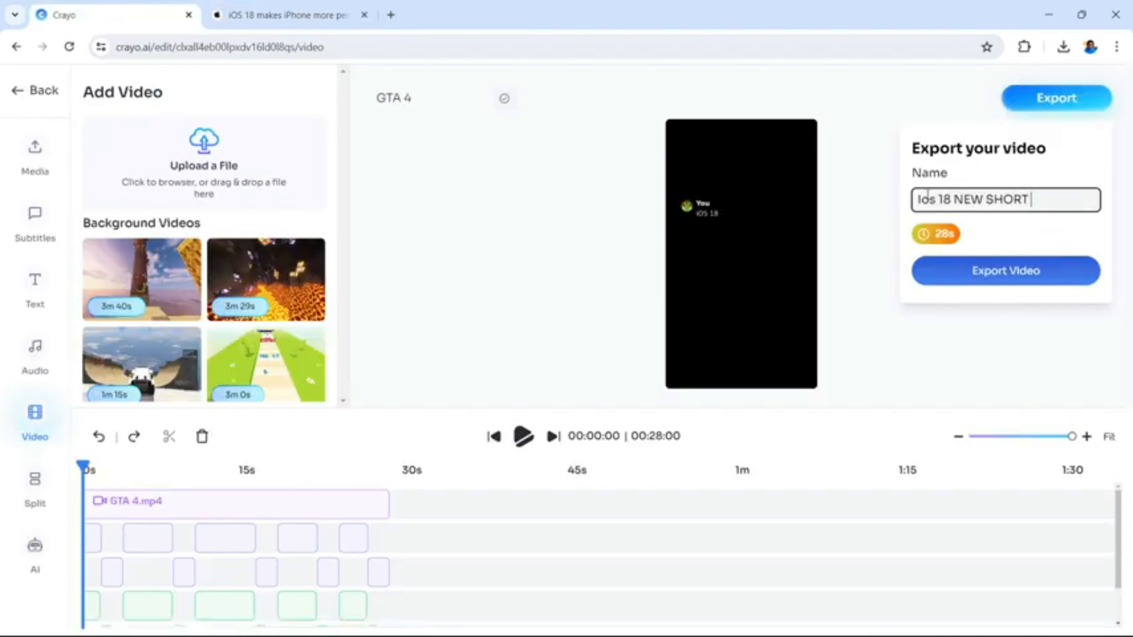
drag(1030, 195, 901, 194)
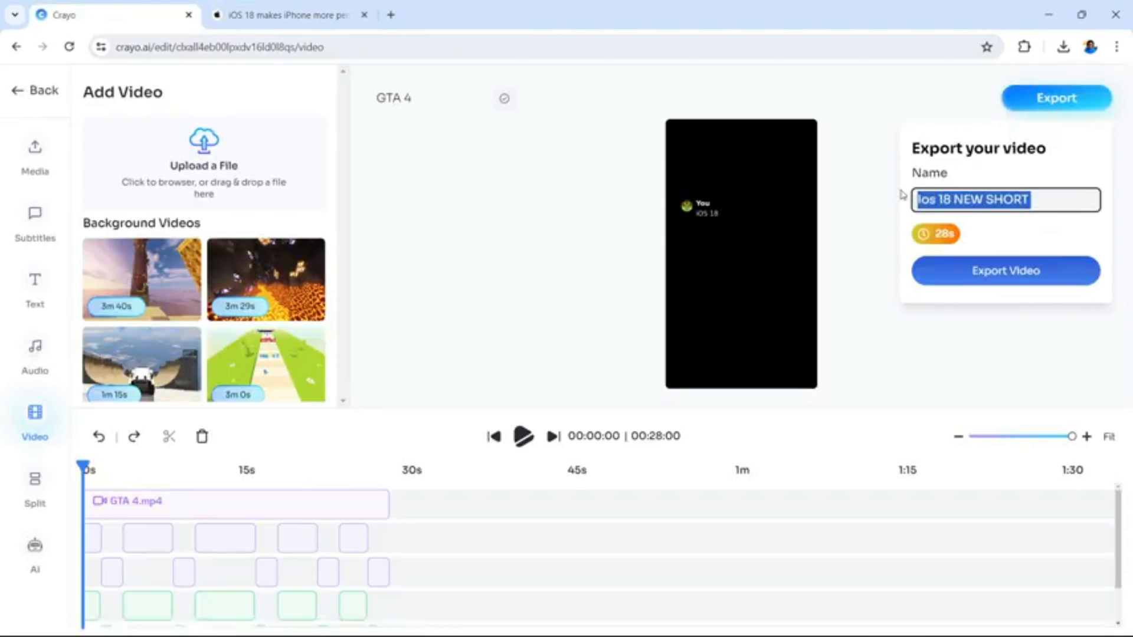
key(BackSpace)
key(ctrl+v)
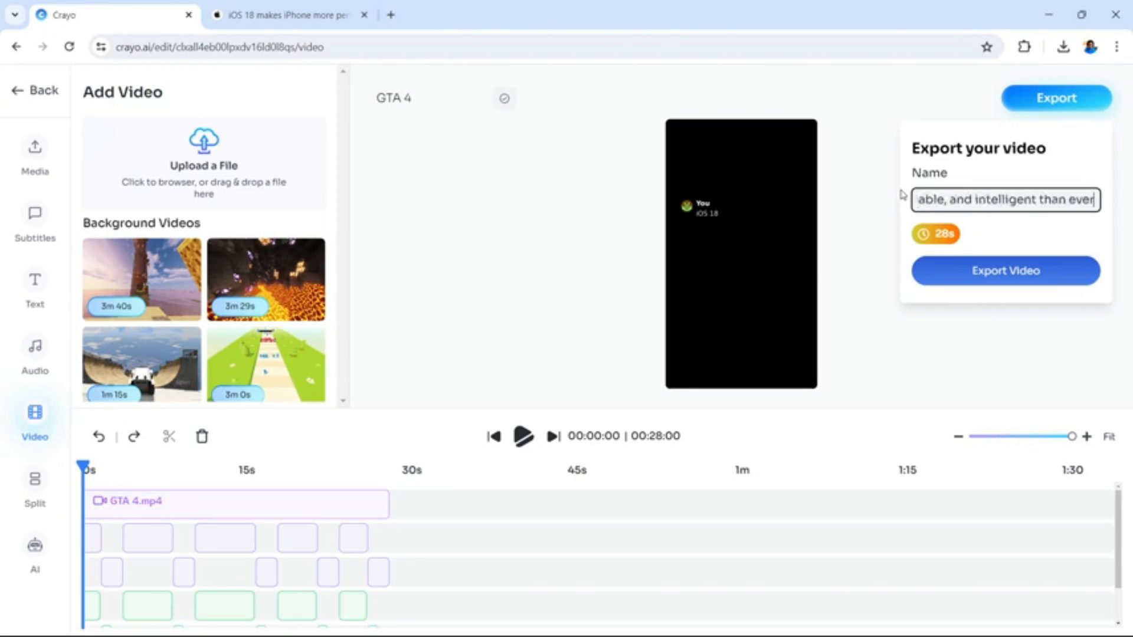
Export the video and download the finished file
click(1056, 280)
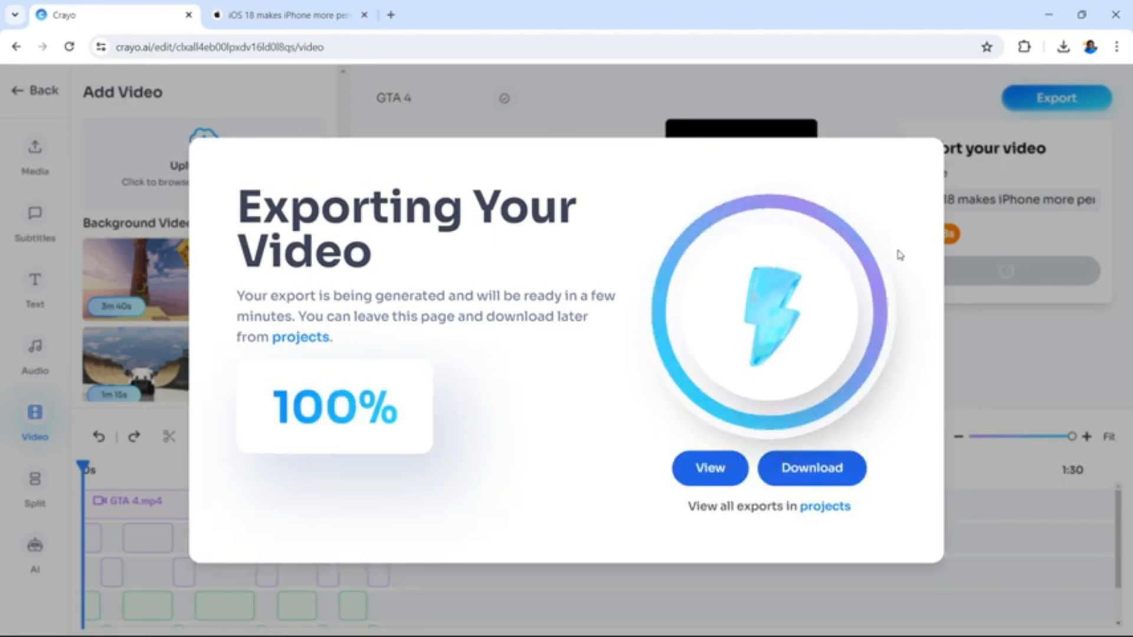
click(821, 468)
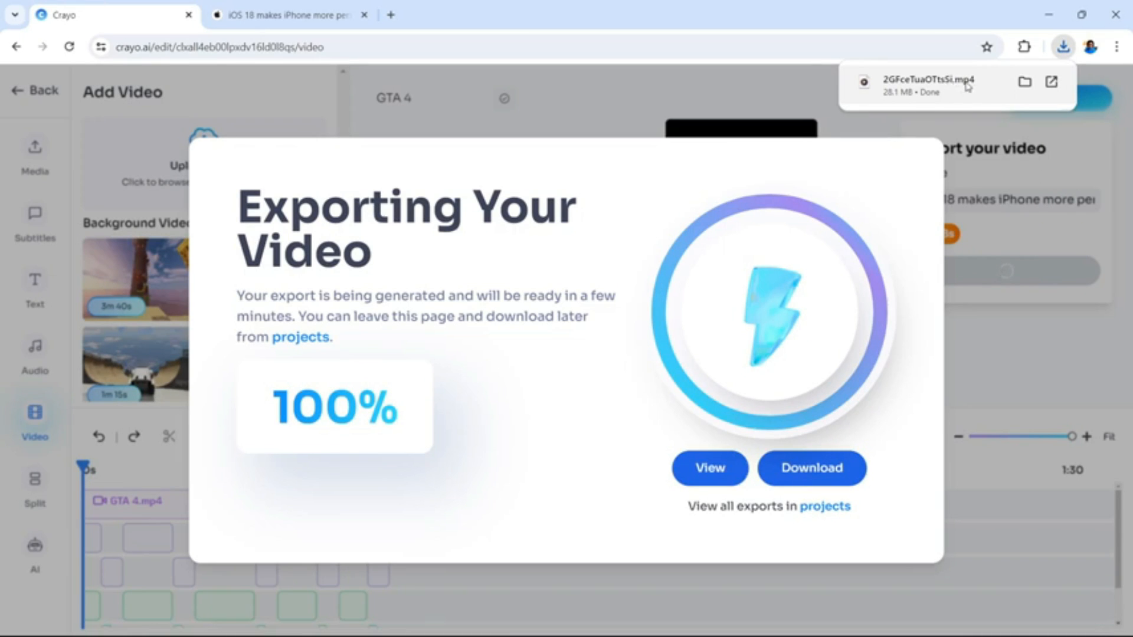
Play the downloaded MP4 in Media Player and return to the browser
click(960, 87)
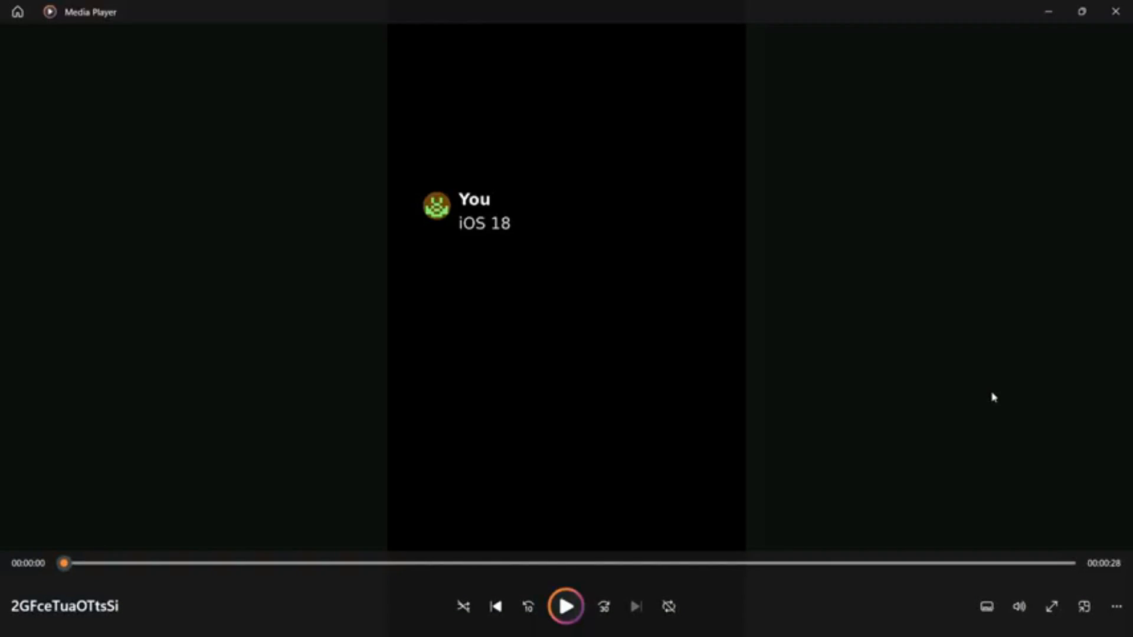
click(1048, 11)
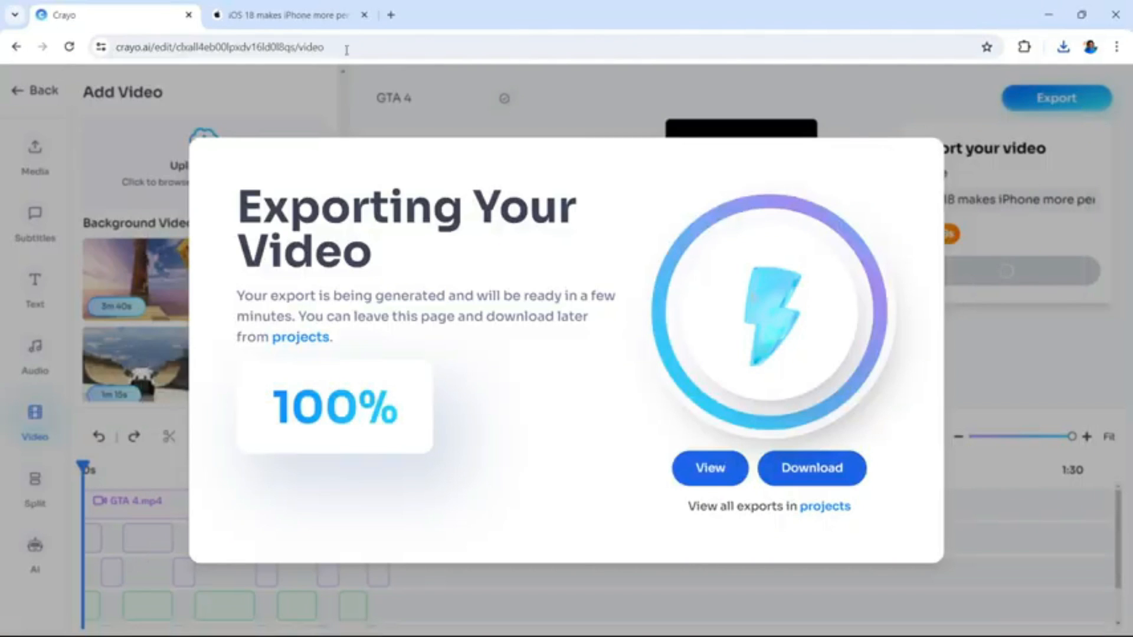
Highlight the headline and summary of Apple's press release, and open the list of exported projects in Crayo
click(304, 17)
drag(494, 389, 320, 211)
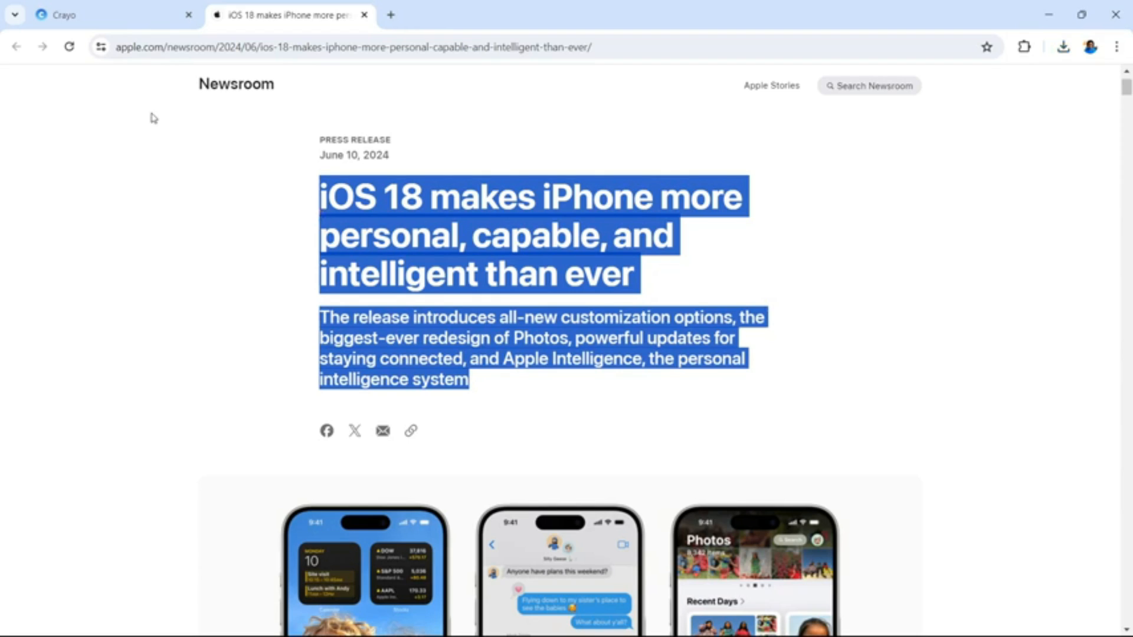
click(95, 21)
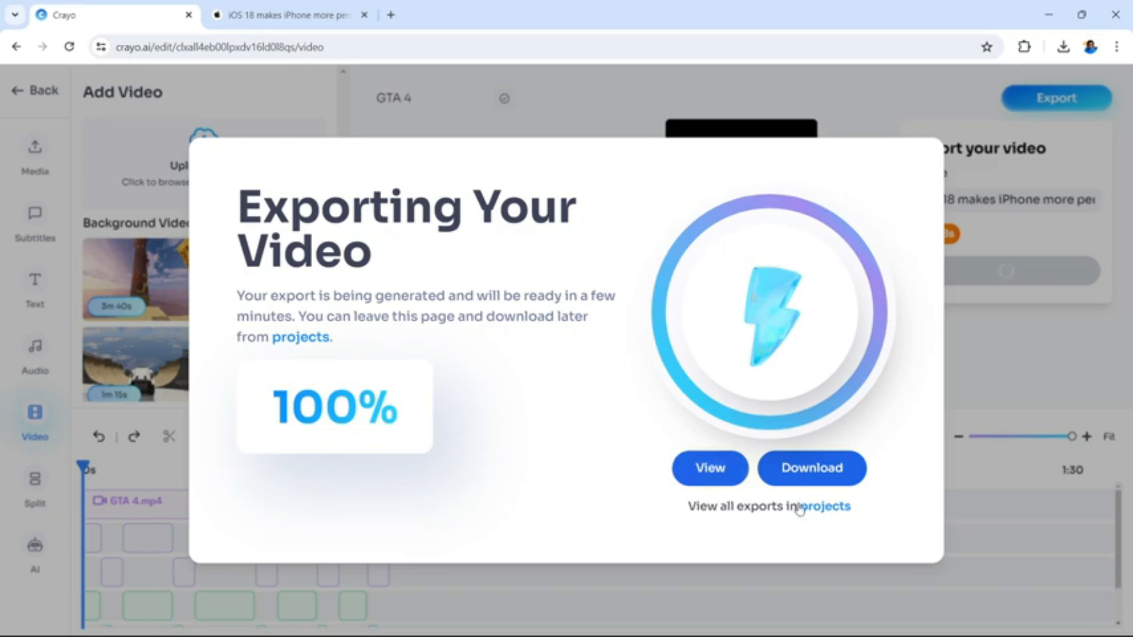
click(820, 511)
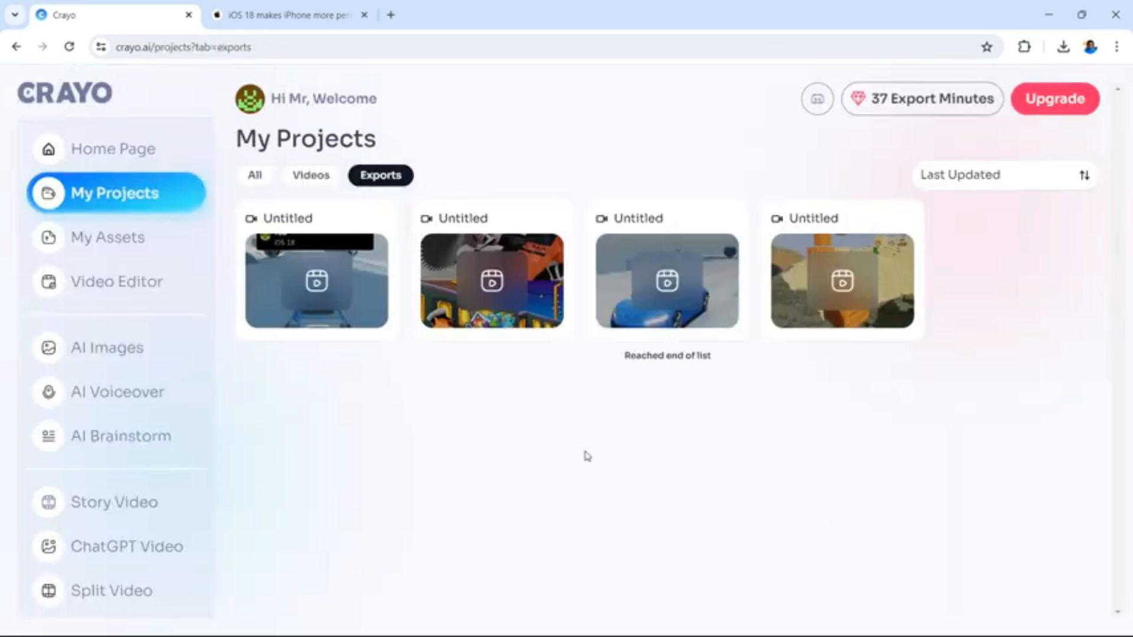